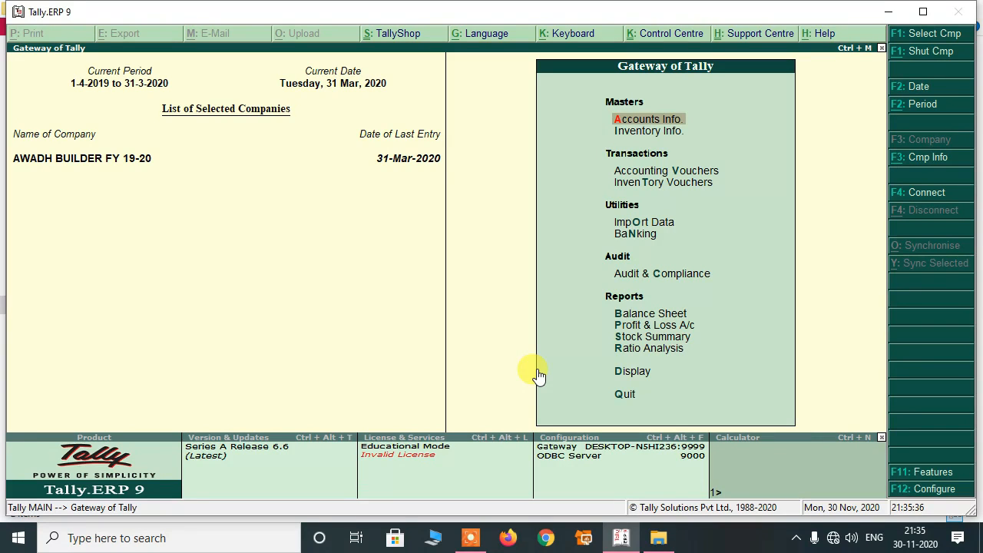
Open a new accounting voucher and change its type to Purchase.
{"action": "key", "text": "v"}
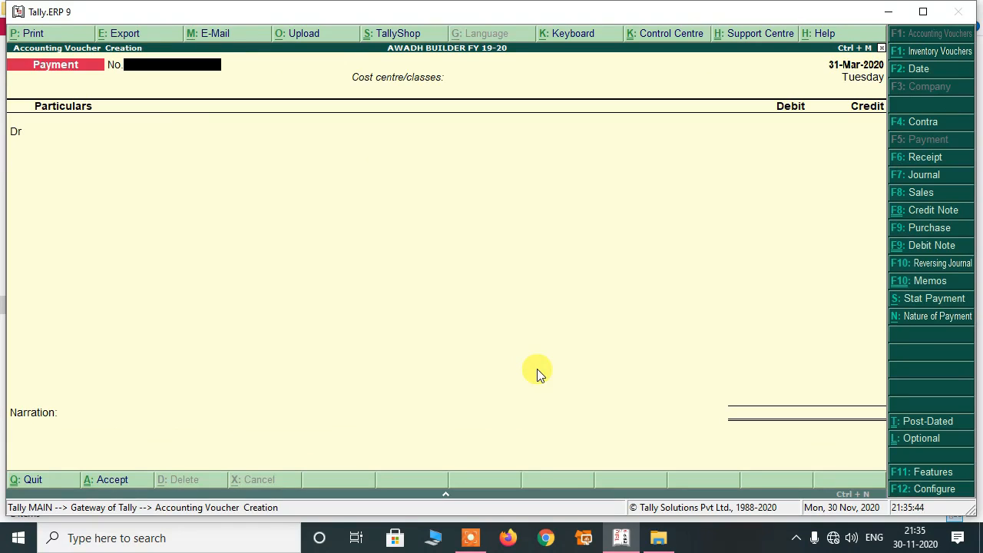
{"action": "left_click", "coordinate": [914, 228]}
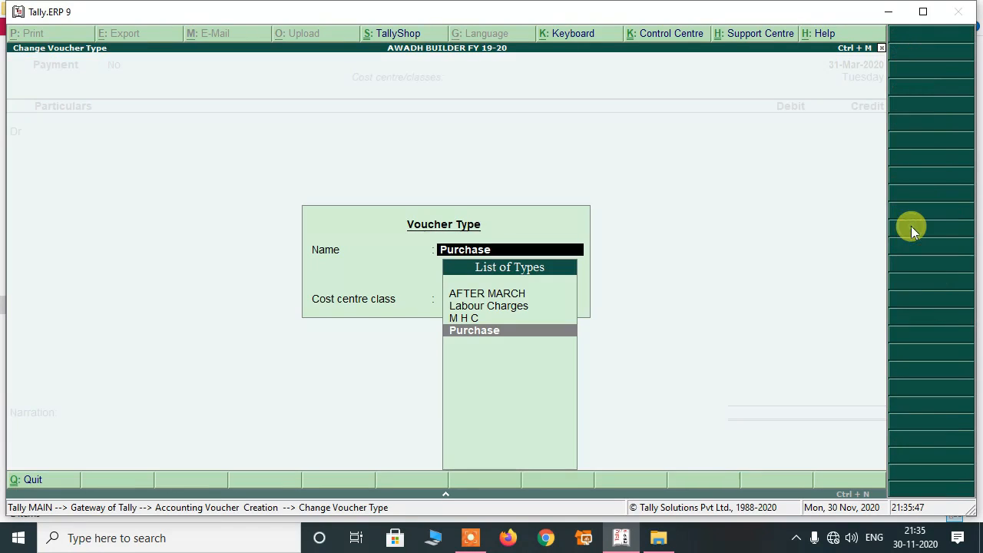
{"action": "left_click", "coordinate": [491, 337]}
{"action": "key", "text": "Return"}
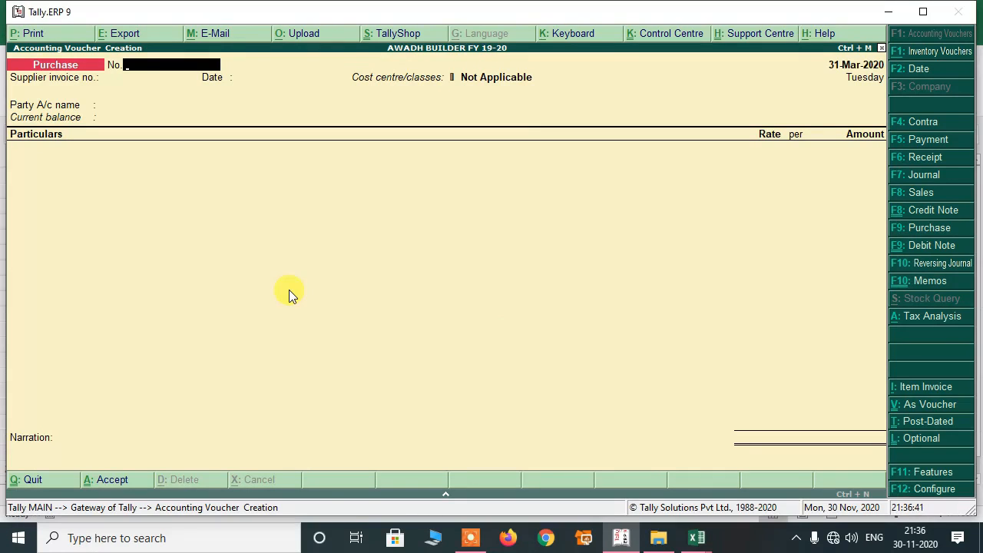
Set the purchase voucher date to 1-Jun-2019.
{"action": "key", "text": "alt+Tab"}
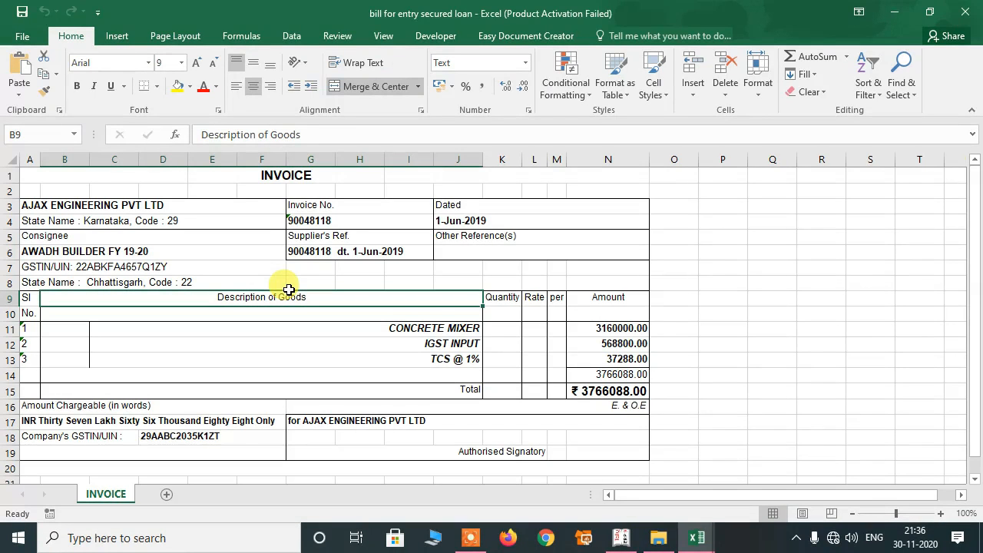
{"action": "key", "text": "alt+Tab"}
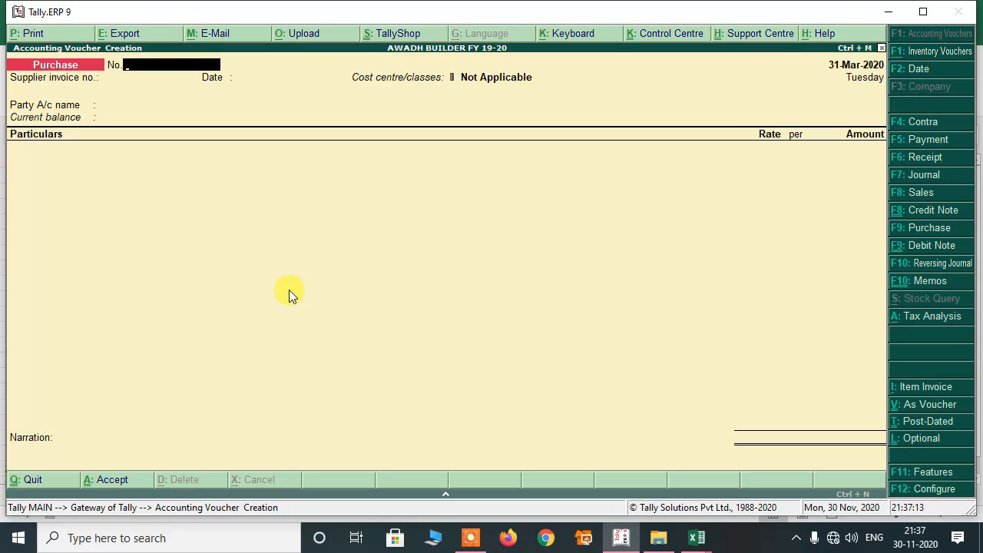
{"action": "key", "text": "F2"}
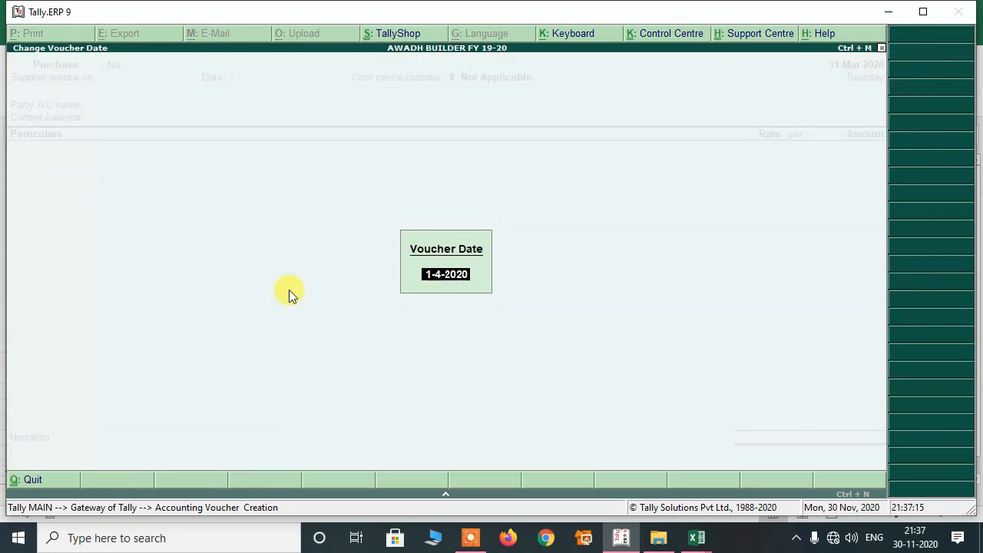
{"action": "type", "text": "1.6"}
{"action": "key", "text": "Return"}
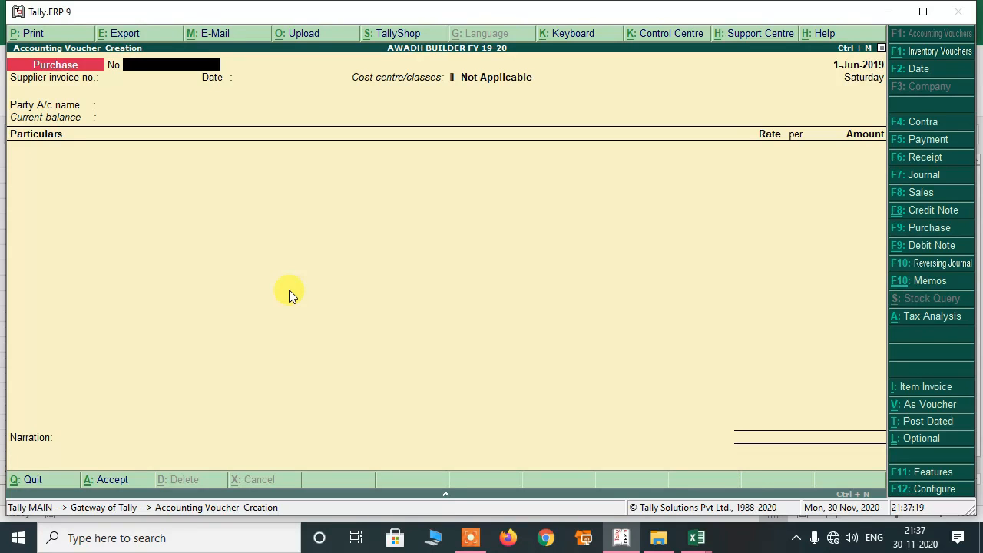
Copy invoice number 90048118 from Excel into the voucher No. and Supplier invoice no.
{"action": "key", "text": "alt+Tab"}
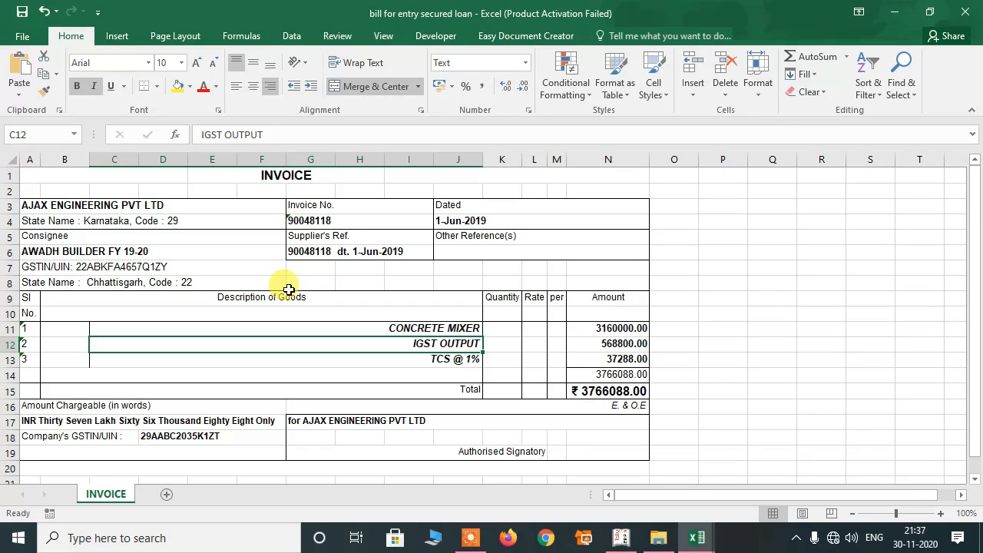
{"action": "key", "text": "Right"}
{"action": "key", "text": "Up"}
{"action": "key", "text": "Up"}
{"action": "key", "text": "Up"}
{"action": "key", "text": "Up"}
{"action": "key", "text": "Up"}
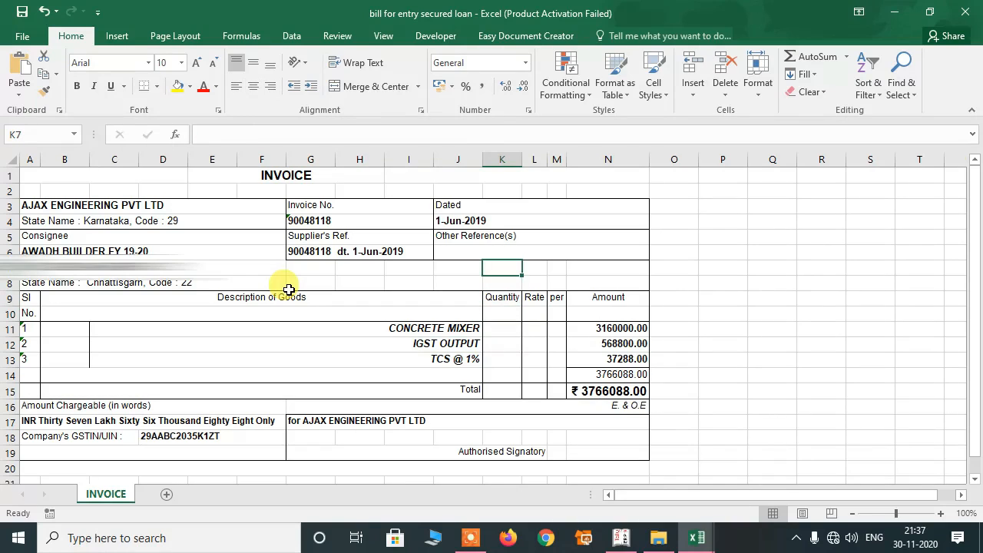
{"action": "key", "text": "Up"}
{"action": "key", "text": "Up"}
{"action": "key", "text": "Left"}
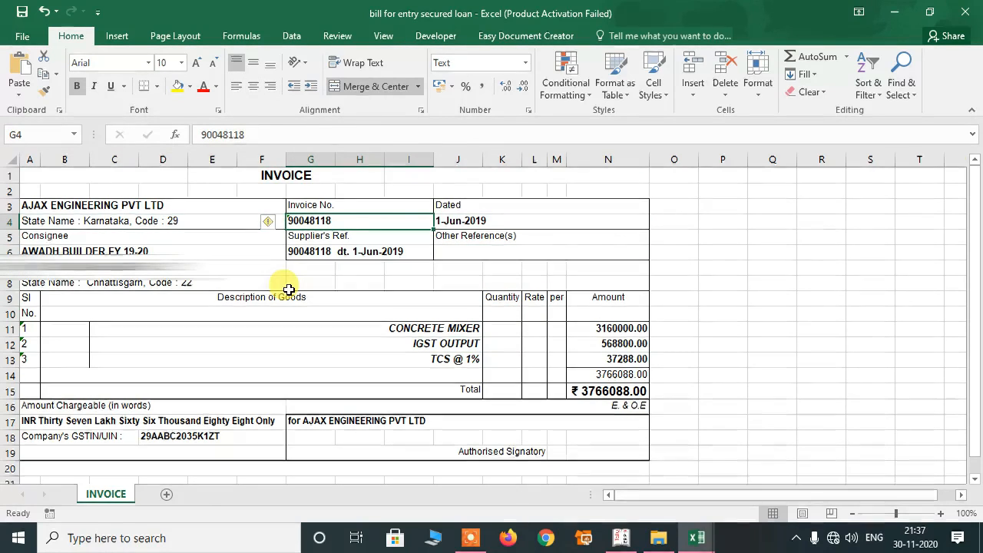
{"action": "key", "text": "ctrl+c"}
{"action": "key", "text": "alt+Tab"}
{"action": "key", "text": "ctrl+alt+v"}
{"action": "key", "text": "Return"}
{"action": "key", "text": "ctrl+alt+v"}
{"action": "key", "text": "Return"}
{"action": "key", "text": "Return"}
{"action": "key", "text": "Return"}
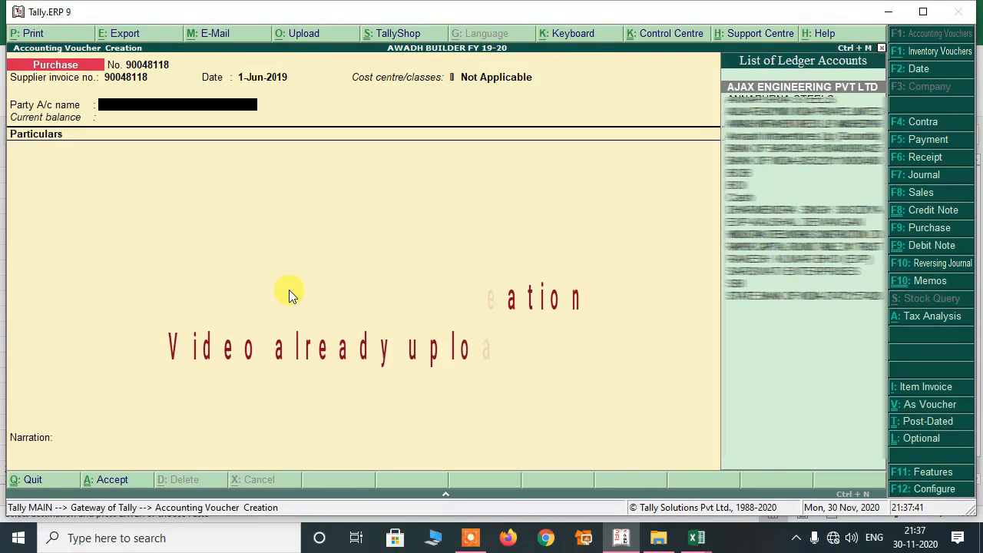
Accept AJAX ENGINEERING PVT LTD as the Party A/c.
{"action": "key", "text": "Return"}
{"action": "key", "text": "BackSpace"}
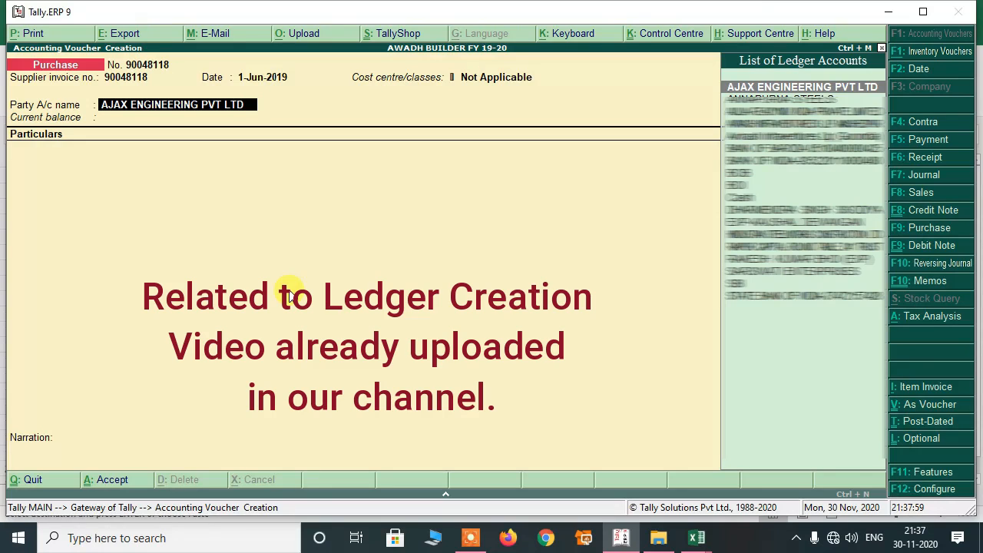
{"action": "key", "text": "Return"}
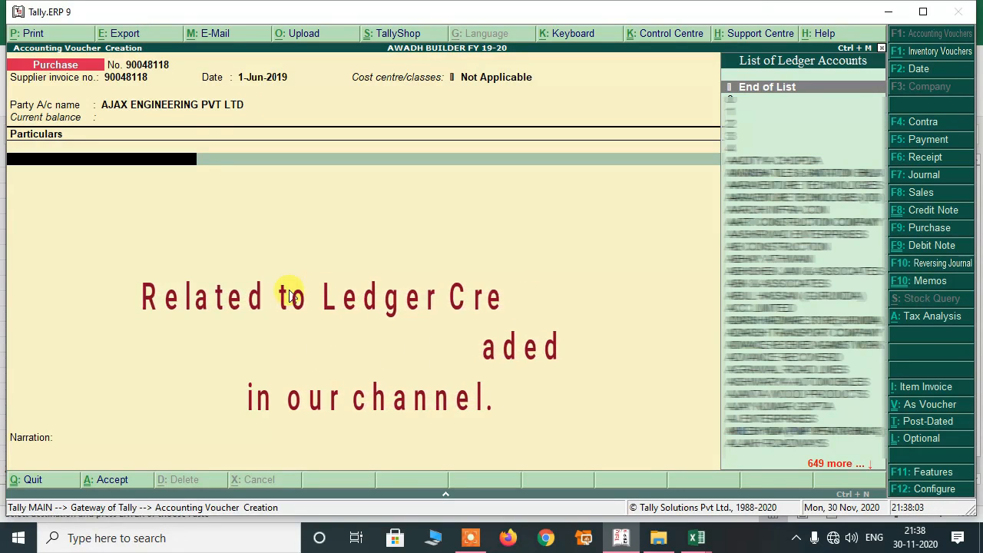
Check the invoice lines in Excel and select CONCRETE MIXER as the first particulars ledger.
{"action": "key", "text": "alt+Tab"}
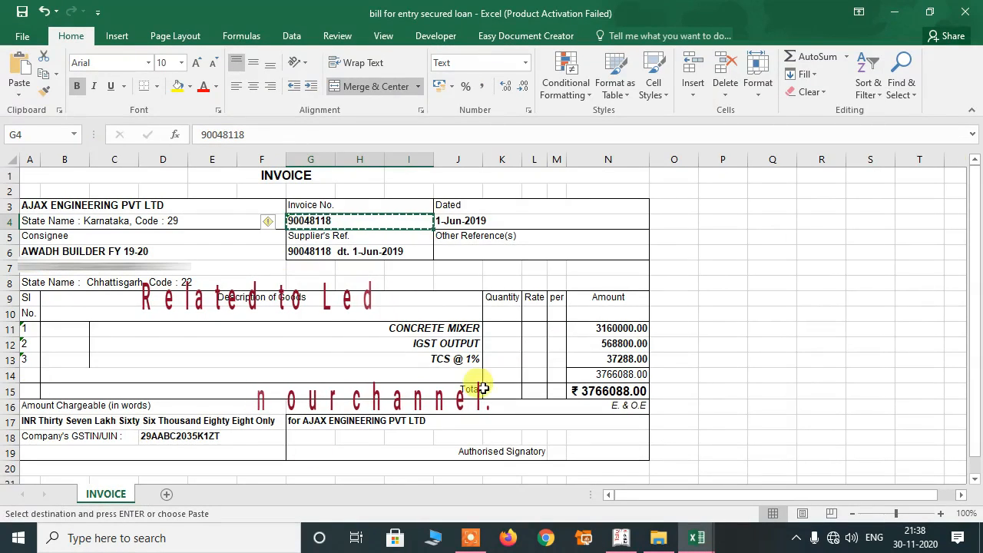
{"action": "left_click", "coordinate": [403, 330]}
{"action": "key", "text": "Escape"}
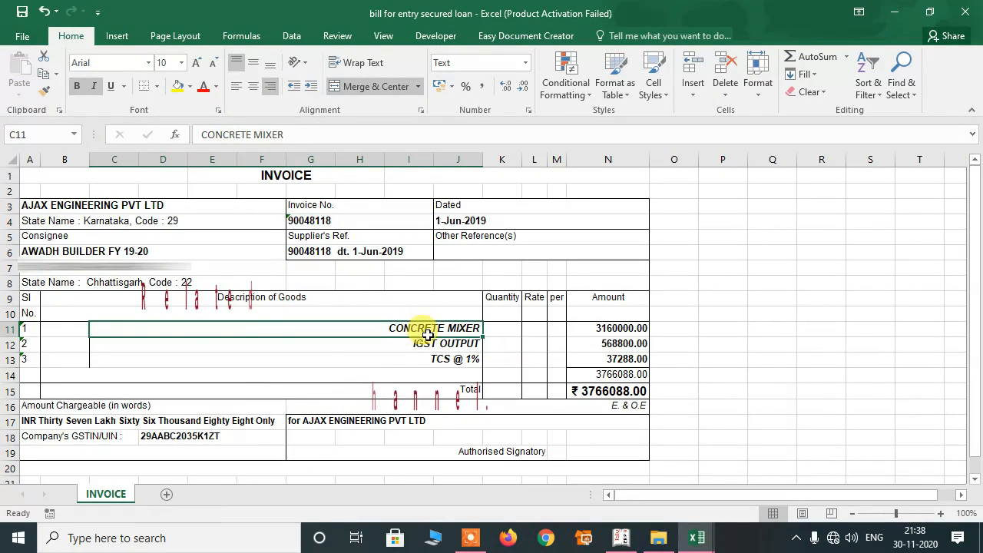
{"action": "left_click", "coordinate": [391, 345]}
{"action": "left_click", "coordinate": [395, 328]}
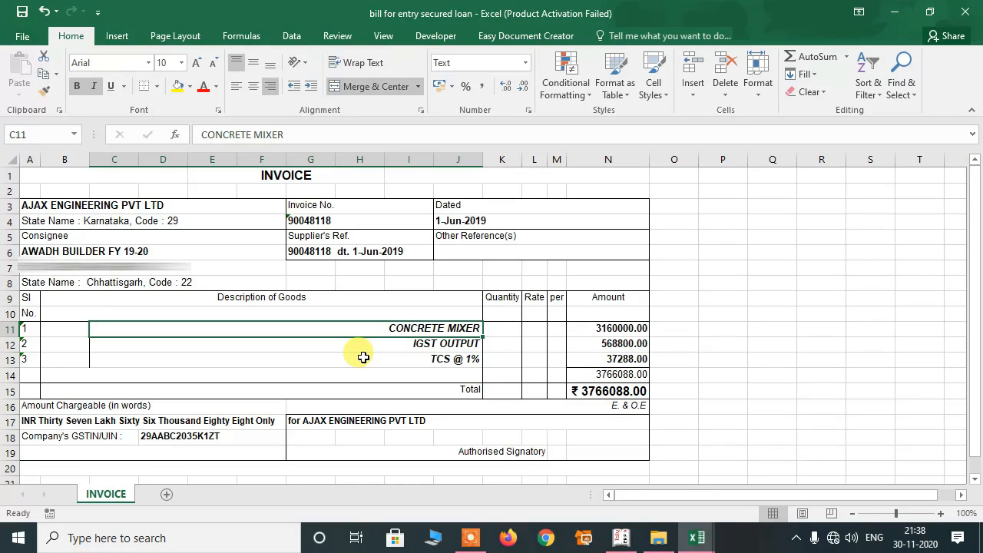
{"action": "key", "text": "alt+Tab"}
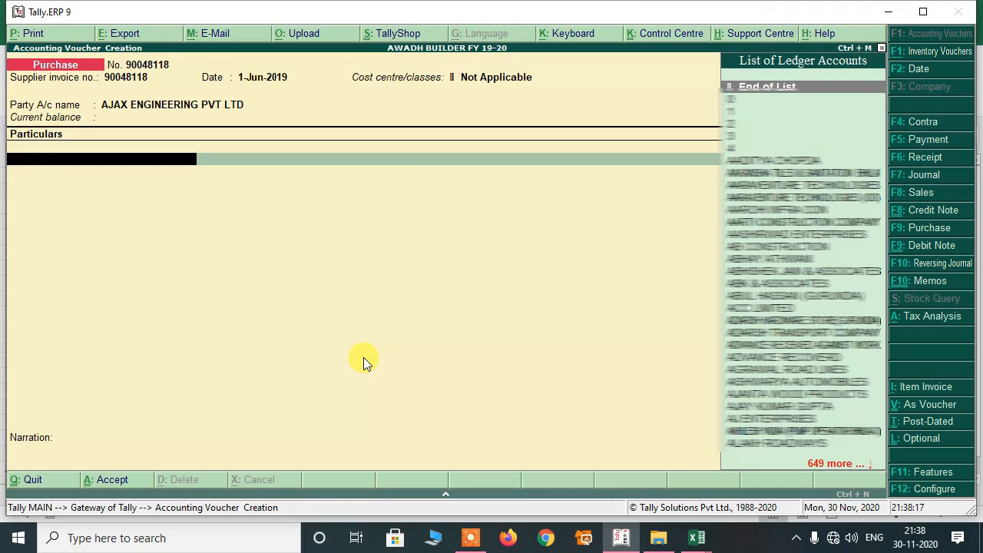
{"action": "type", "text": "CON"}
{"action": "key", "text": "Return"}
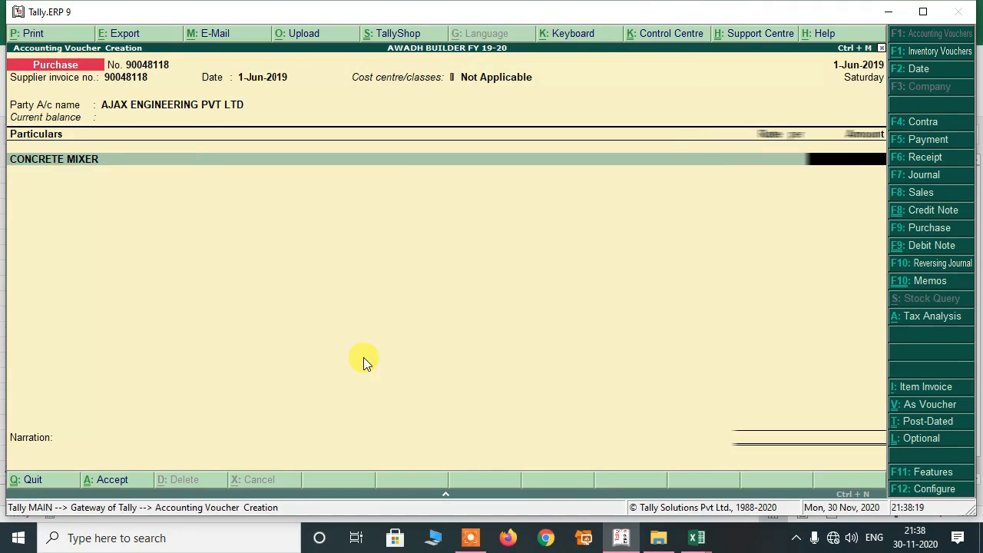
{"action": "key", "text": "BackSpace"}
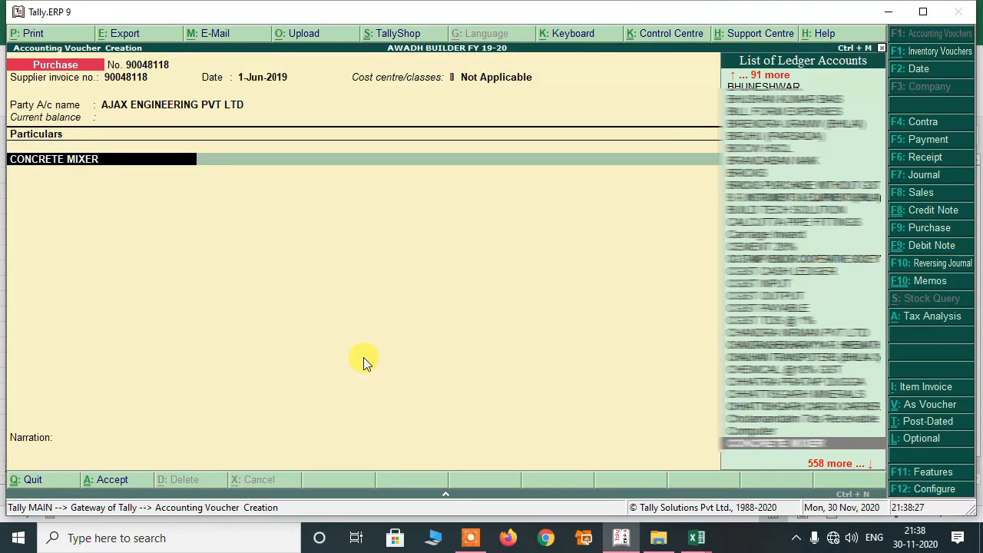
Alter the CONCRETE MIXER ledger under FA- PLANT AND MACHINERY and open its GST details.
{"action": "key", "text": "ctrl+Return"}
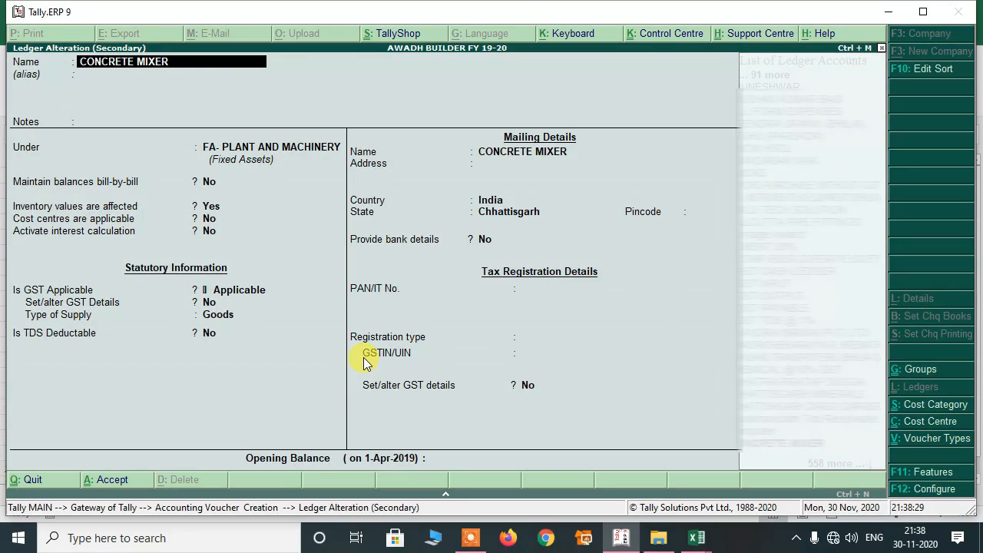
{"action": "key", "text": "Return"}
{"action": "key", "text": "Return"}
{"action": "key", "text": "Return"}
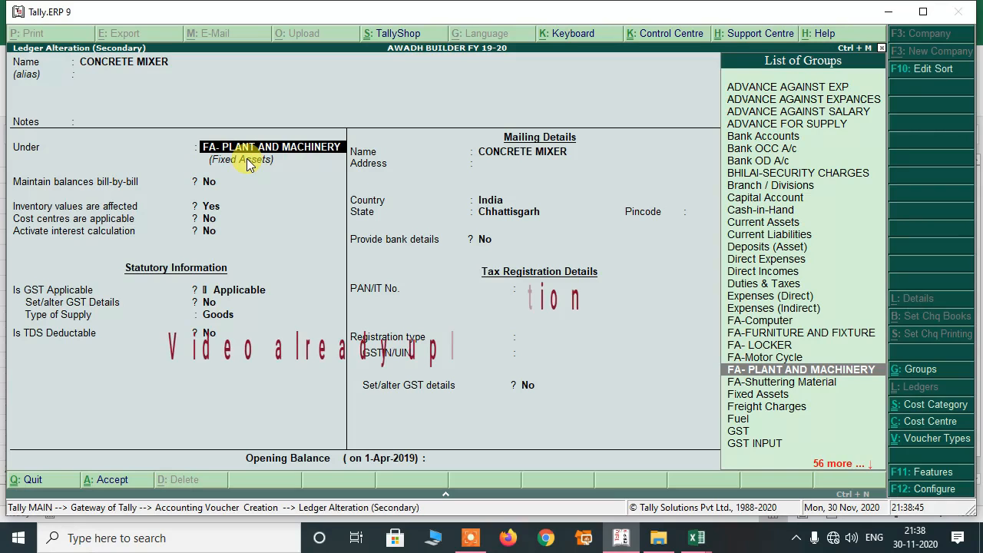
{"action": "key", "text": "Return"}
{"action": "key", "text": "Return"}
{"action": "key", "text": "Return"}
{"action": "key", "text": "Return"}
{"action": "key", "text": "Return"}
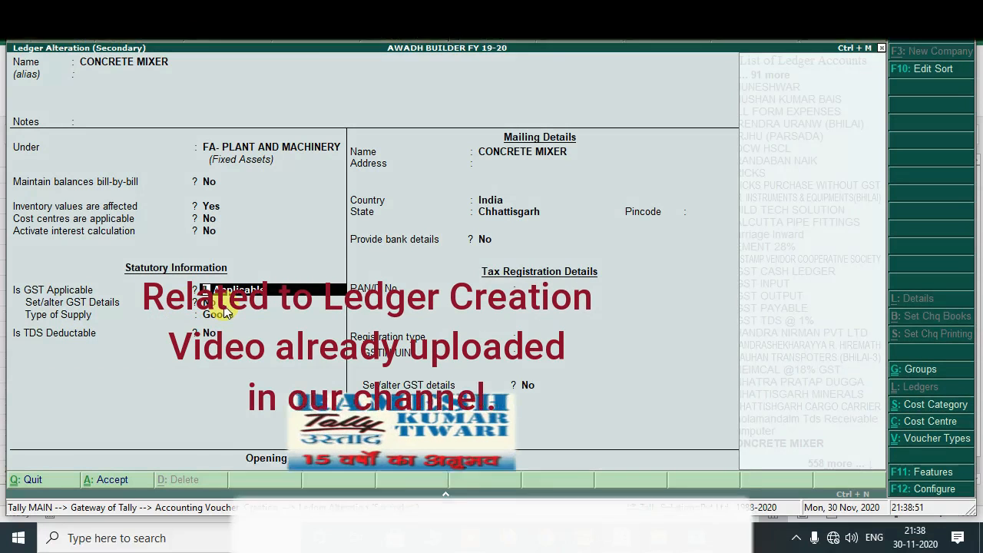
{"action": "key", "text": "Return"}
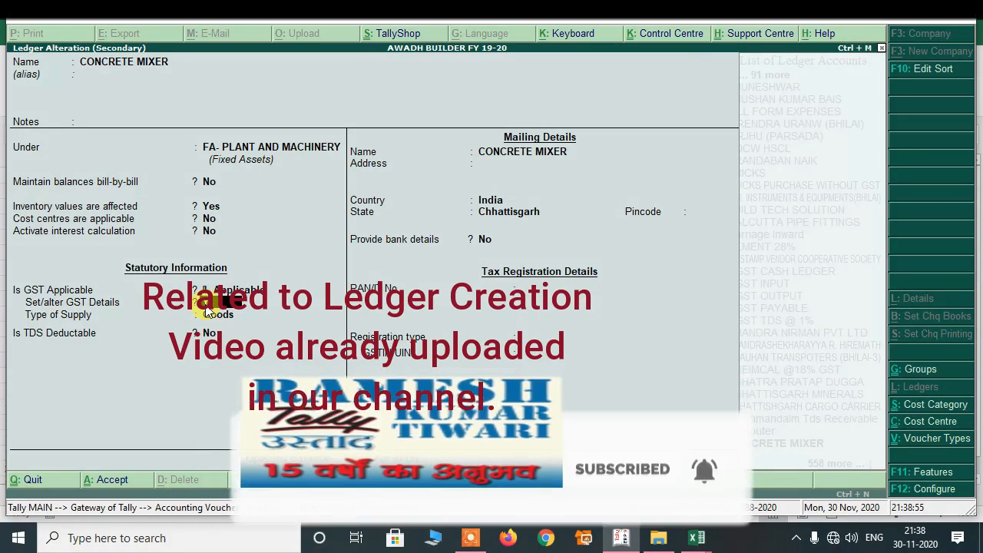
{"action": "key", "text": "Return"}
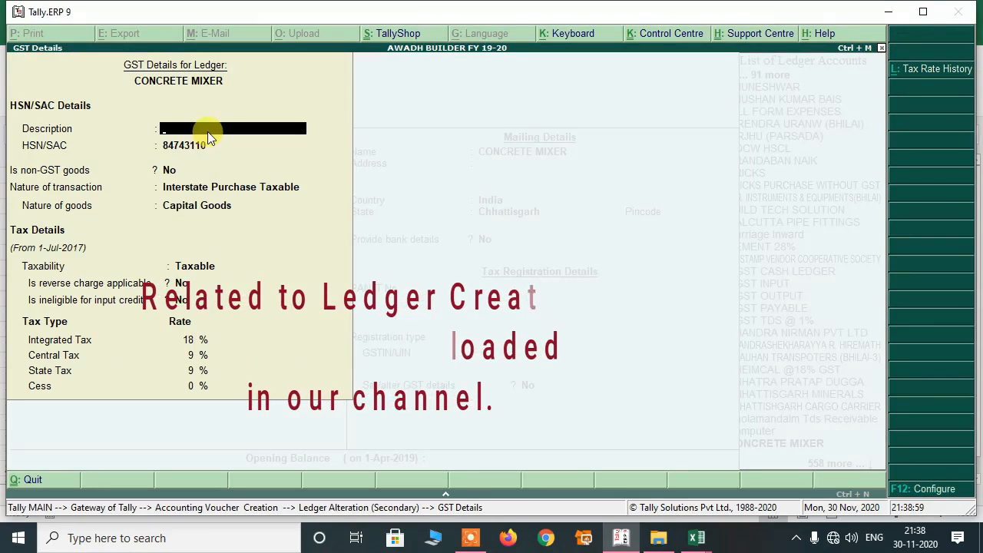
Enter the CONCRETE MIXER description and confirm HSN/SAC 84743110 against the invoice.
{"action": "type", "text": "CON"}
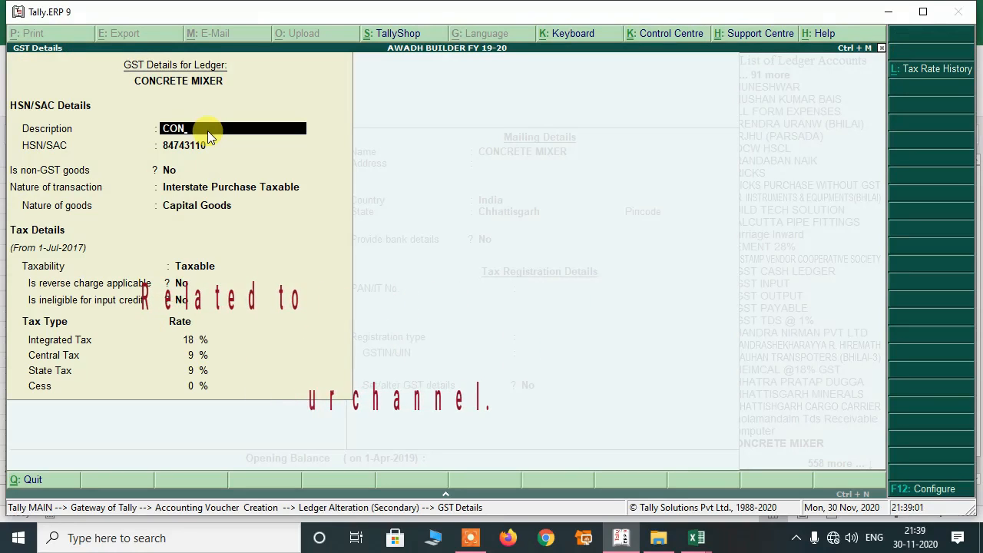
{"action": "key", "text": "Return"}
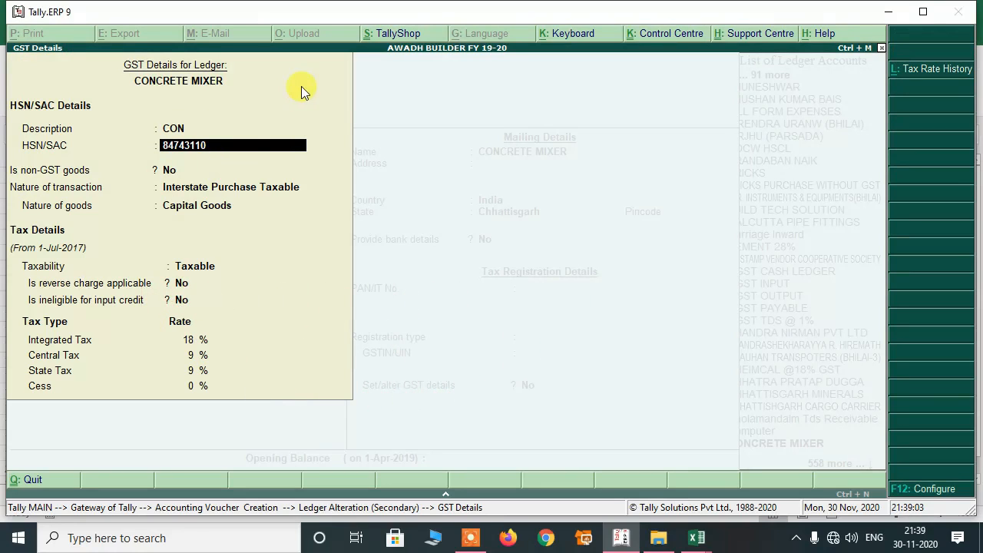
{"action": "key", "text": "alt+Tab"}
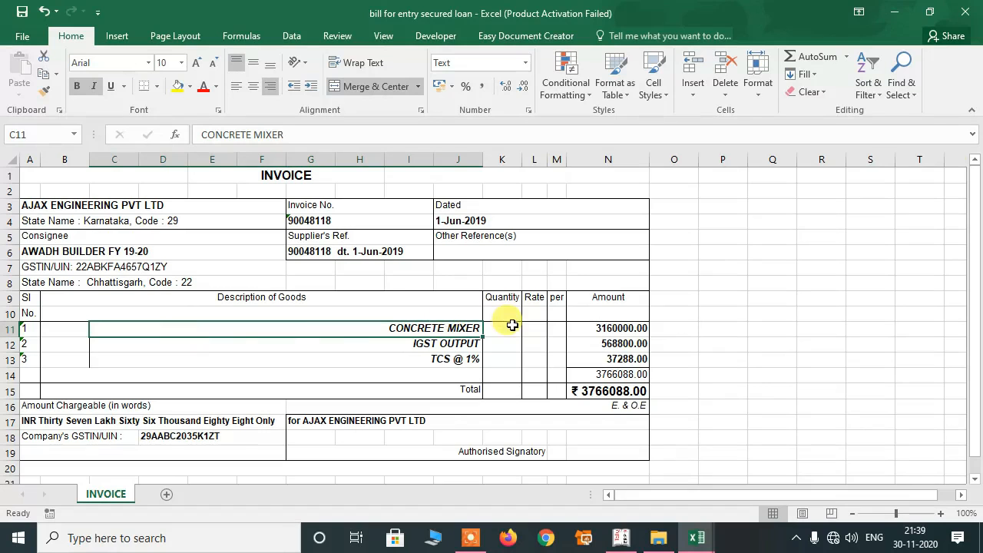
{"action": "left_click", "coordinate": [264, 267]}
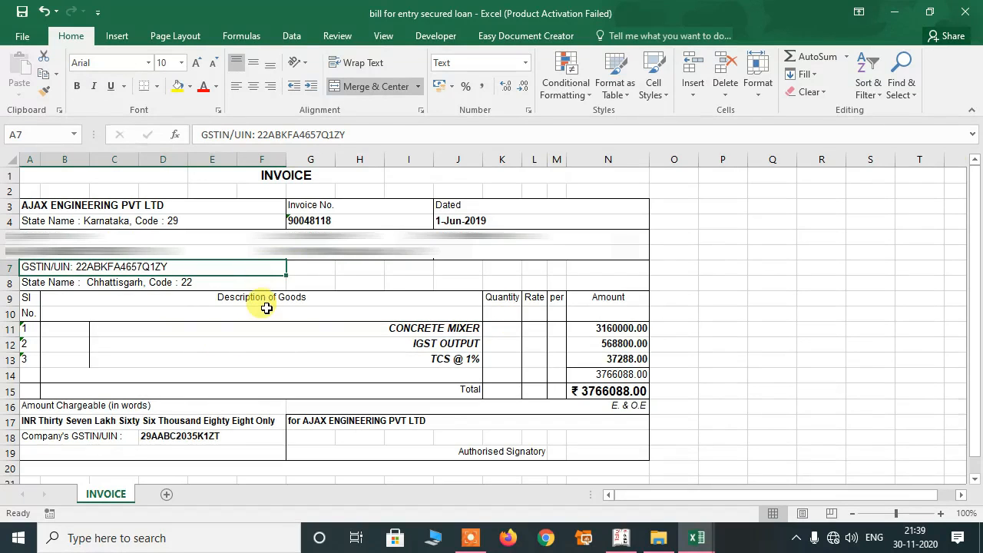
{"action": "key", "text": "alt+Tab"}
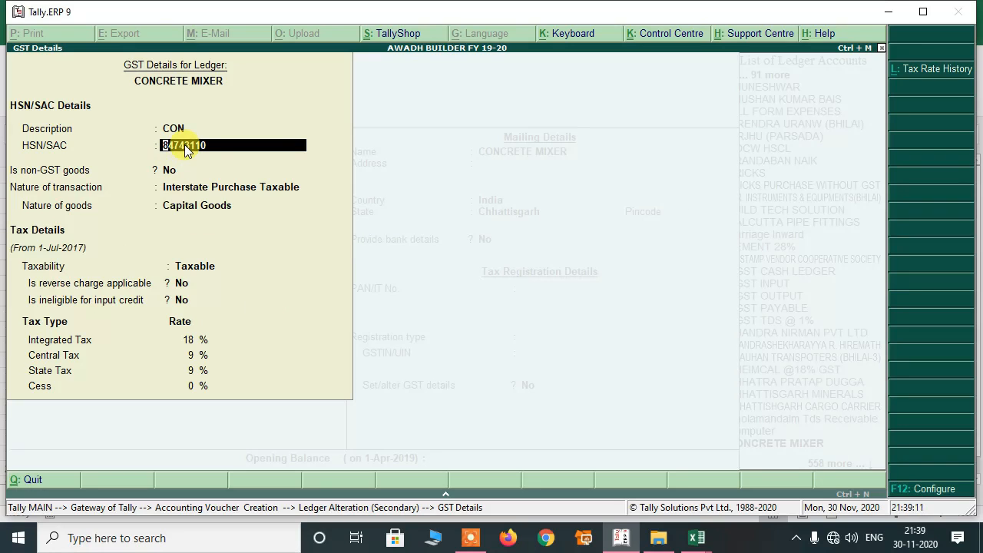
{"action": "key", "text": "Return"}
{"action": "key", "text": "Return"}
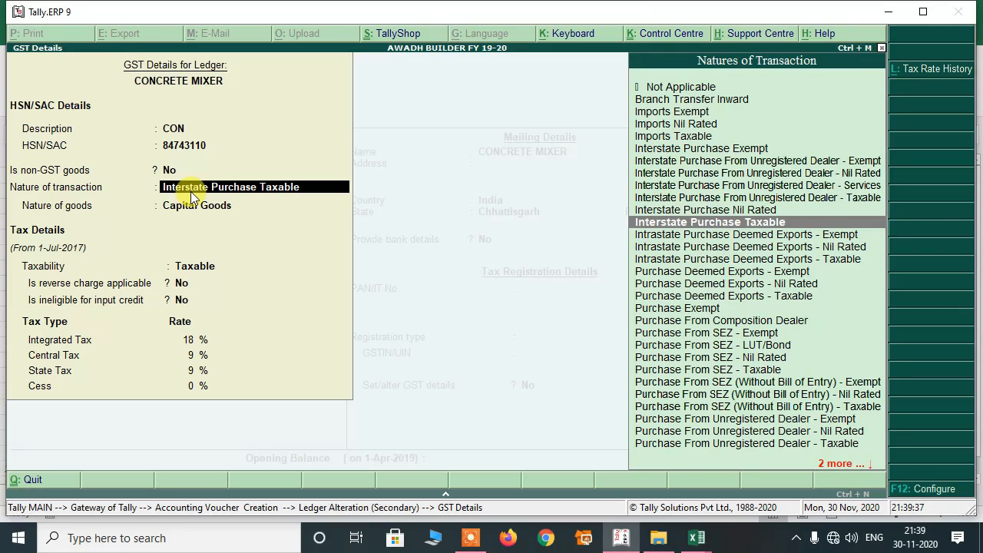
Choose Interstate Purchase Taxable and Capital Goods, keeping 18% IGST from 1-Jun-2019.
{"action": "key", "text": "Return"}
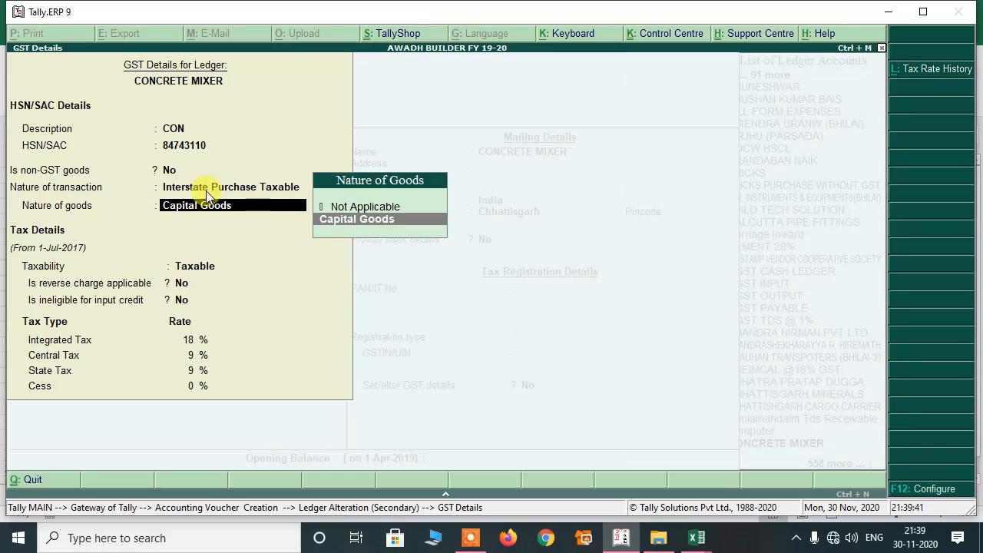
{"action": "left_click", "coordinate": [349, 229]}
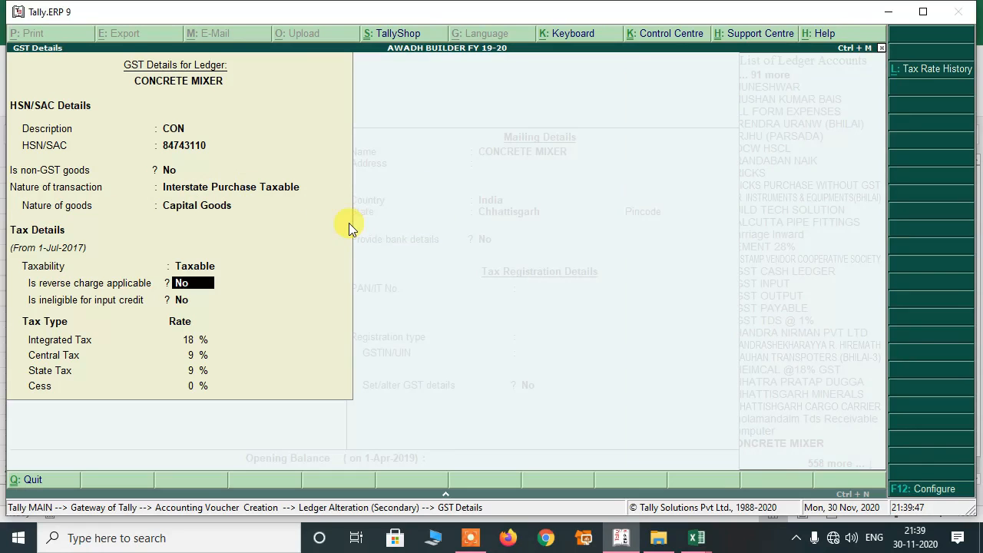
{"action": "key", "text": "Return"}
{"action": "key", "text": "Return"}
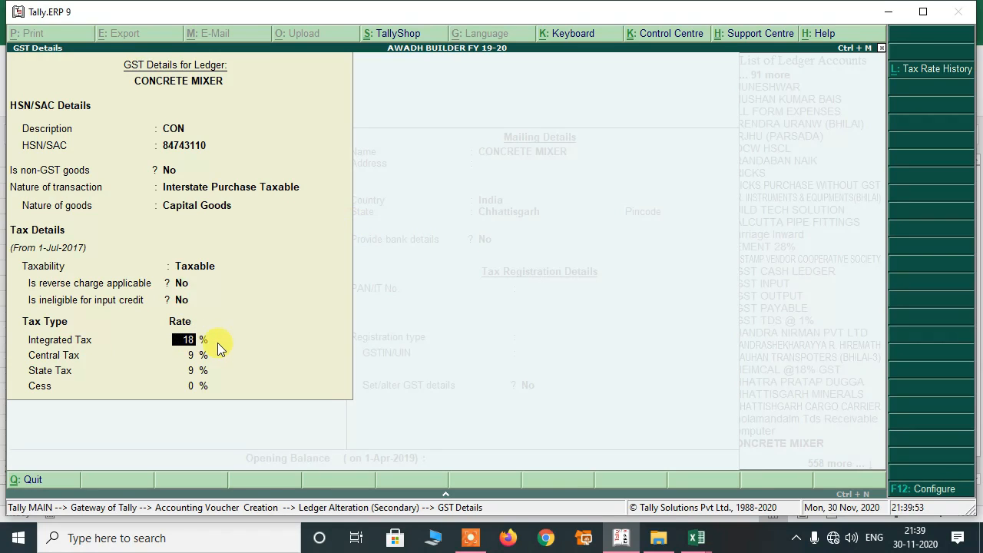
{"action": "key", "text": "Return"}
{"action": "key", "text": "Return"}
{"action": "key", "text": "Return"}
{"action": "key", "text": "Return"}
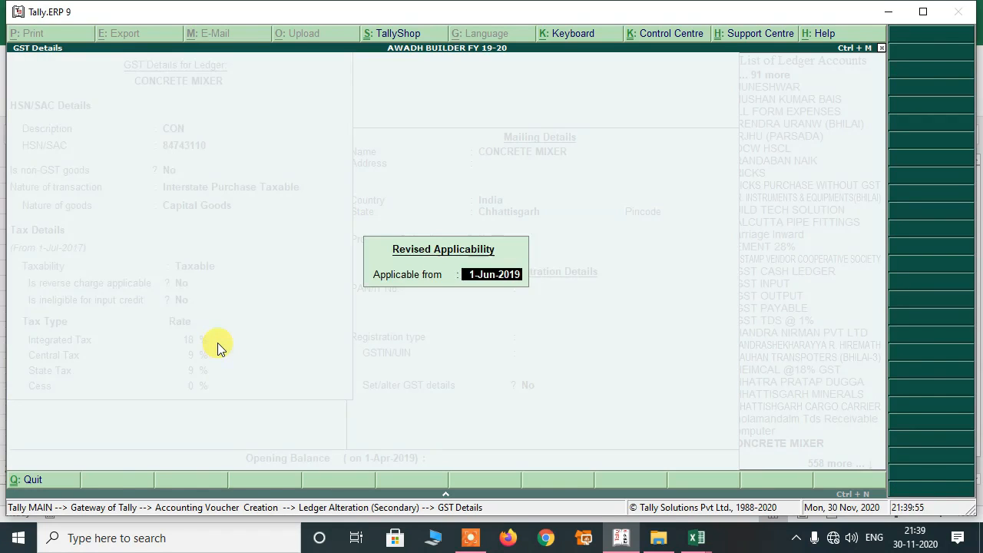
{"action": "key", "text": "Return"}
Save the ledger as Goods supply and enter 31,60,000 for CONCRETE MIXER.
{"action": "key", "text": "Return"}
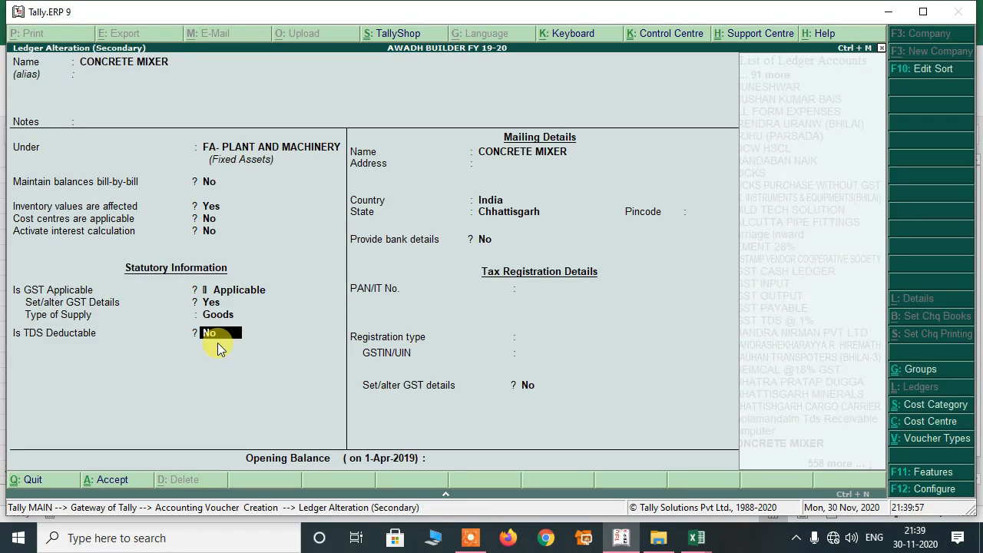
{"action": "key", "text": "Return"}
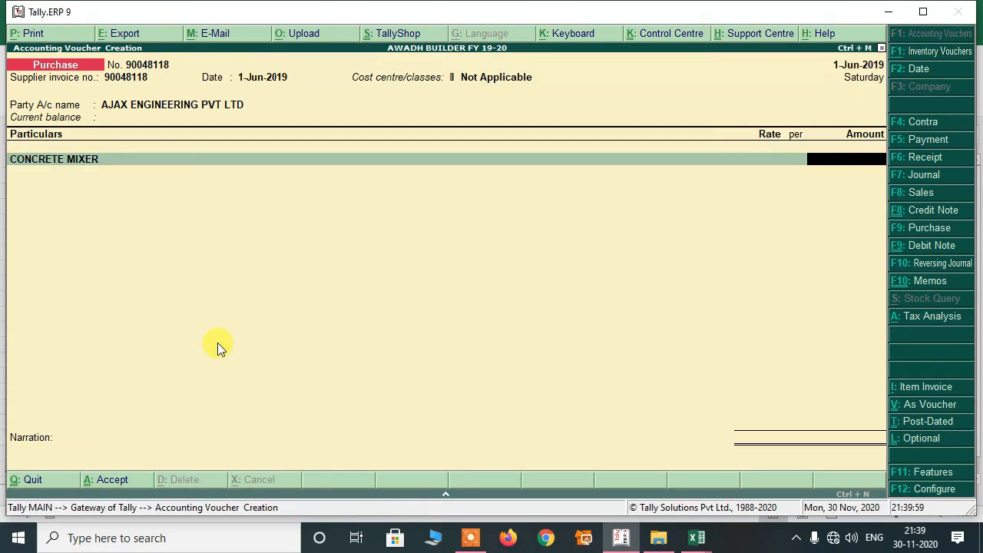
{"action": "key", "text": "alt+Tab"}
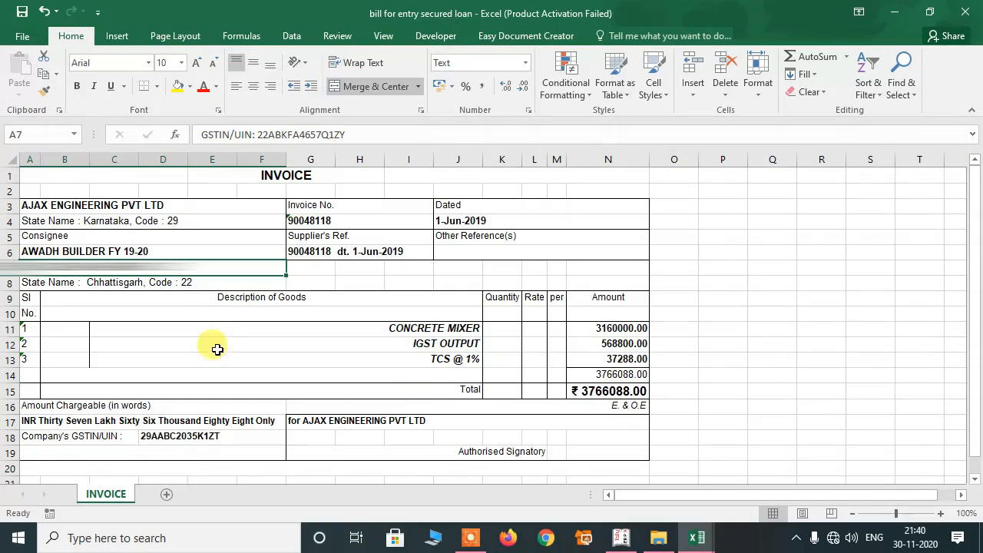
{"action": "key", "text": "alt+Tab"}
{"action": "type", "text": "3160000"}
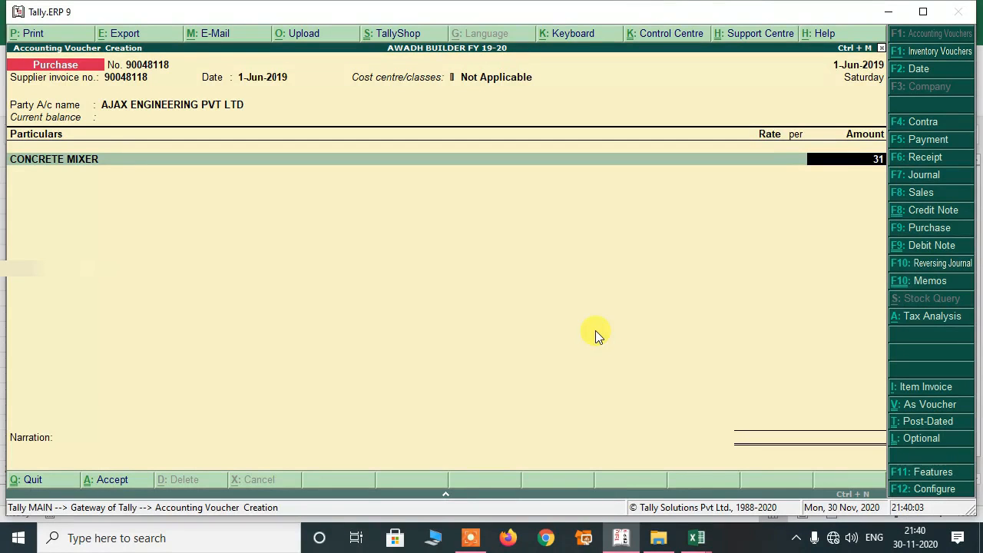
{"action": "key", "text": "Return"}
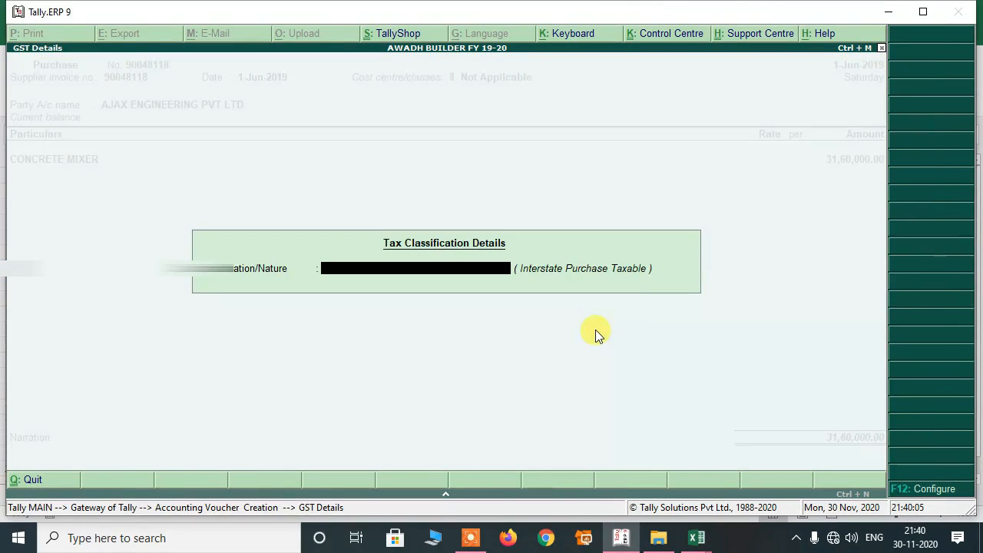
{"action": "key", "text": "Return"}
Add an IGST INPUT line, checking the 5,68,800 tax on the invoice.
{"action": "key", "text": "Return"}
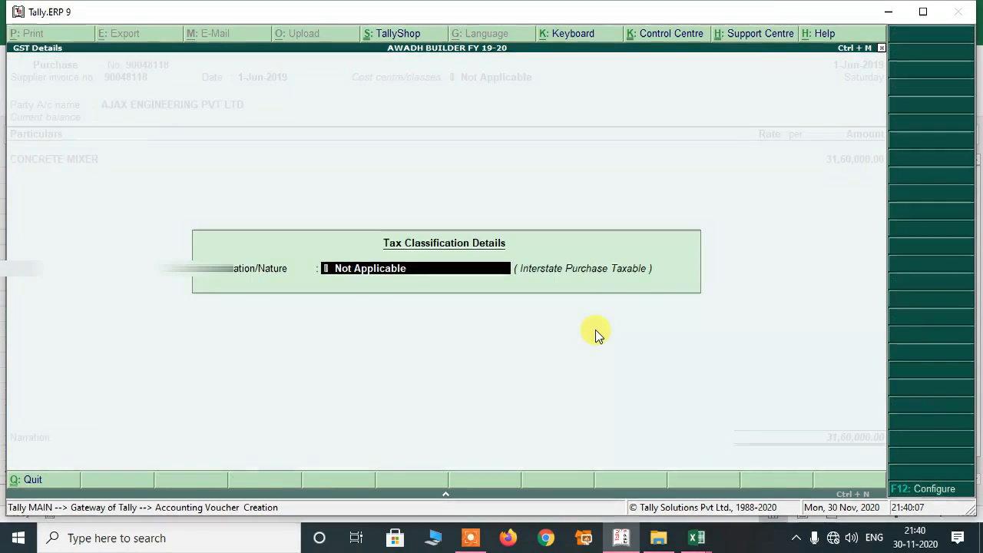
{"action": "key", "text": "Return"}
{"action": "type", "text": "IG"}
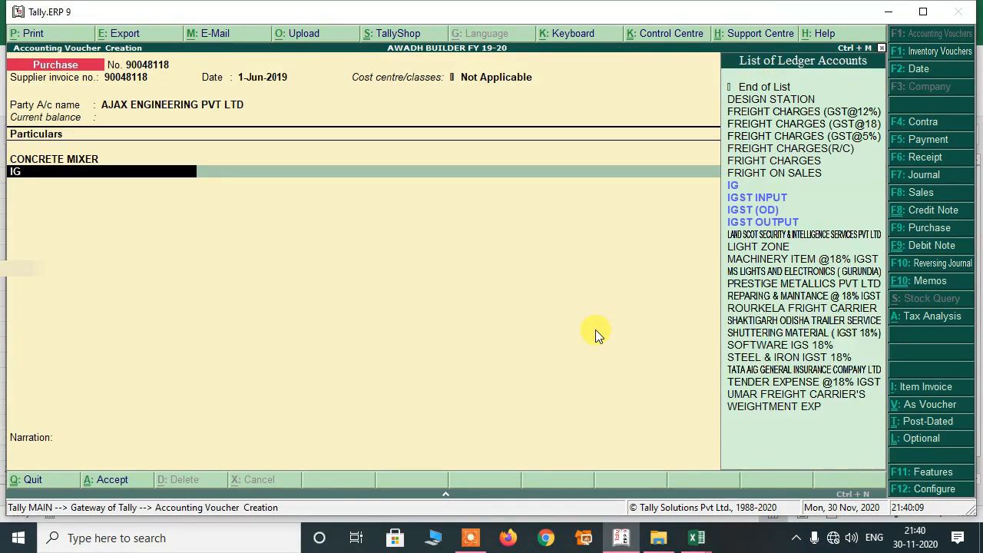
{"action": "key", "text": "Down"}
{"action": "key", "text": "Return"}
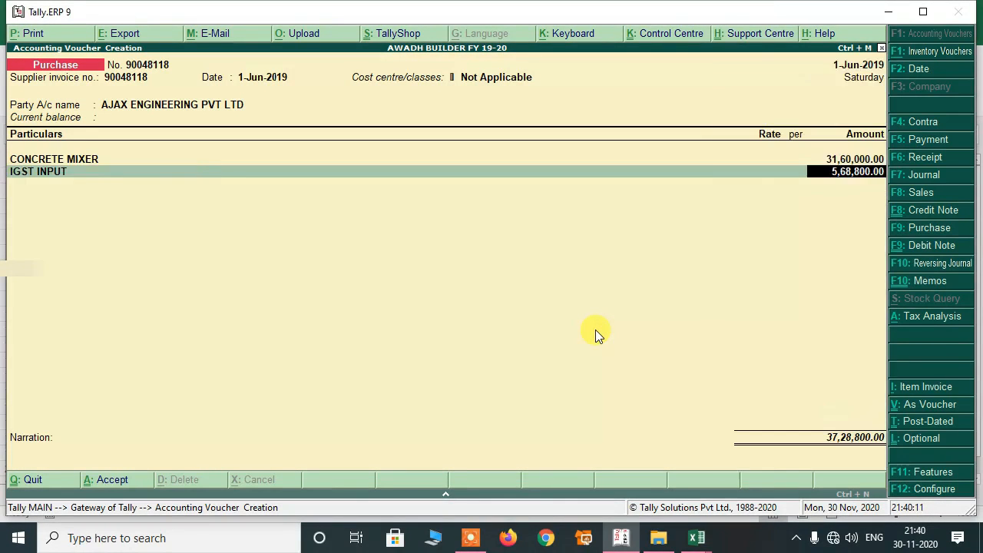
{"action": "key", "text": "alt+Tab"}
{"action": "left_click", "coordinate": [435, 340]}
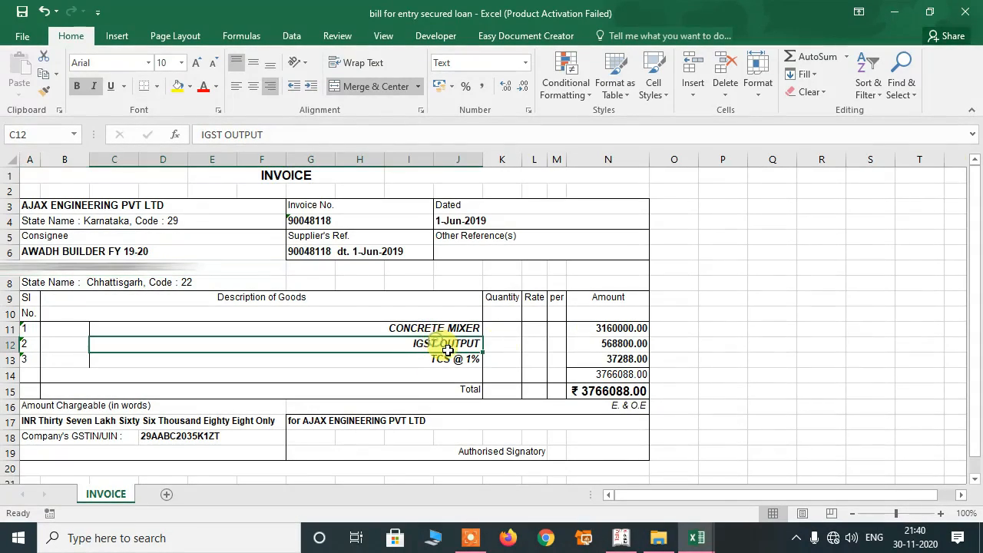
{"action": "key", "text": "alt+Tab"}
Accept the 5,68,800 IGST amount and add a TCS @ 1% ledger line.
{"action": "key", "text": "Return"}
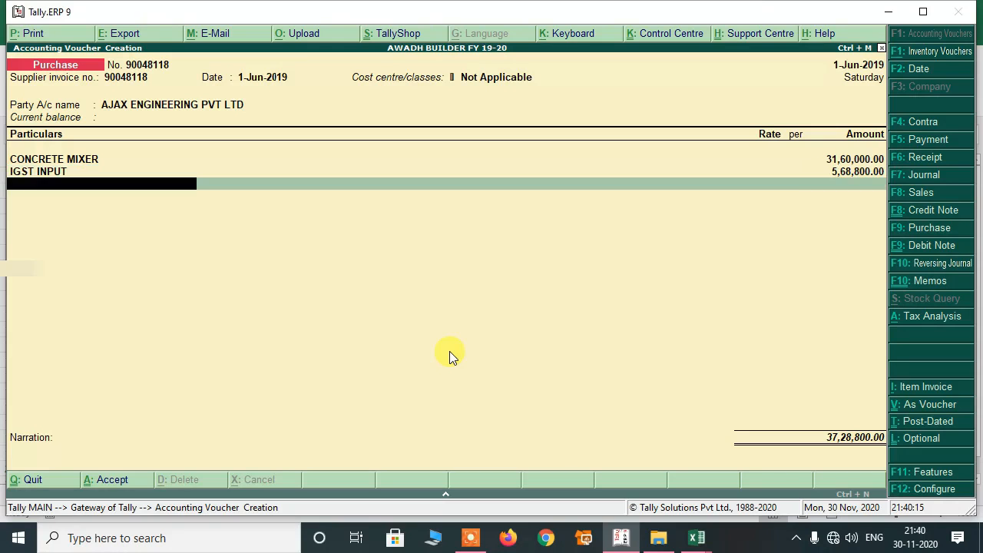
{"action": "key", "text": "alt+Tab"}
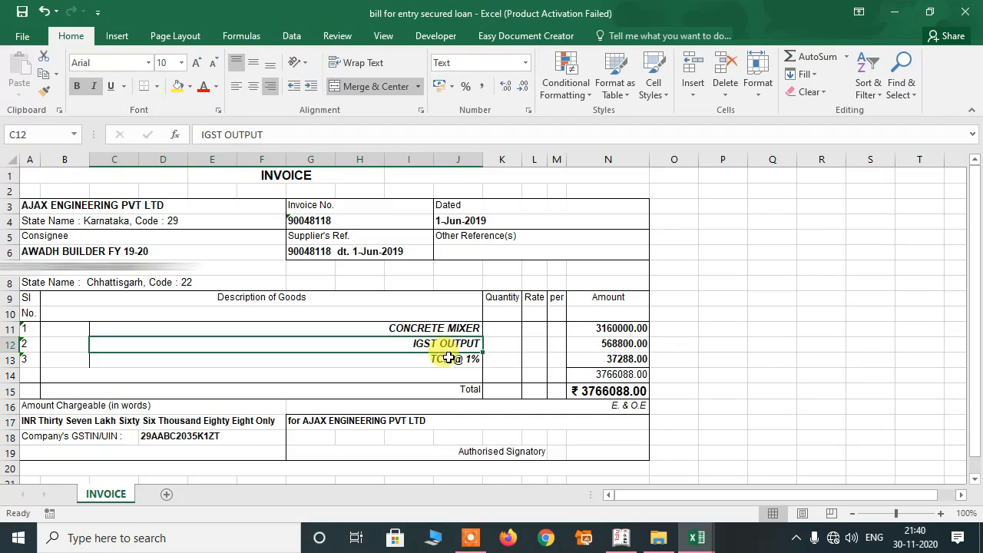
{"action": "left_click", "coordinate": [433, 365]}
{"action": "key", "text": "alt+Tab"}
{"action": "type", "text": "TCS"}
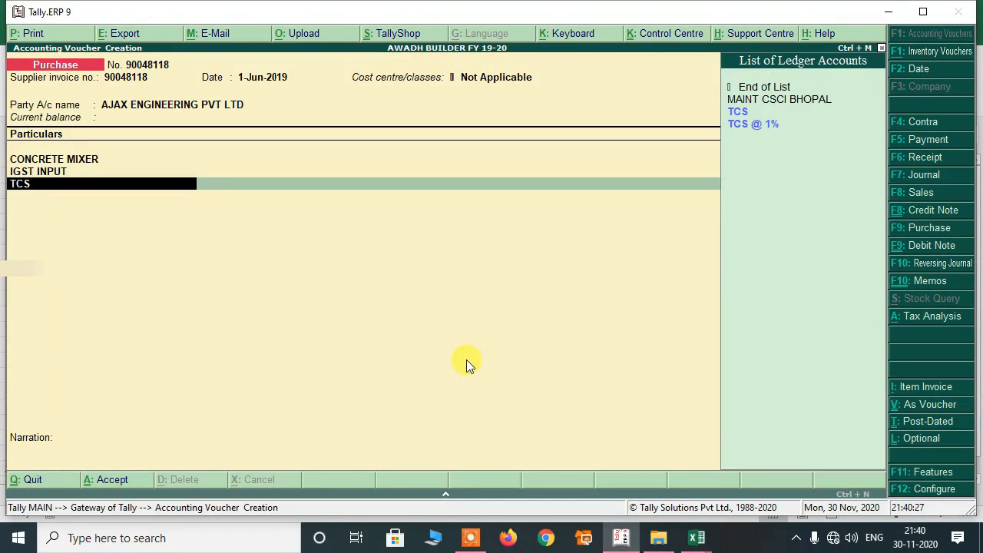
{"action": "key", "text": "Down"}
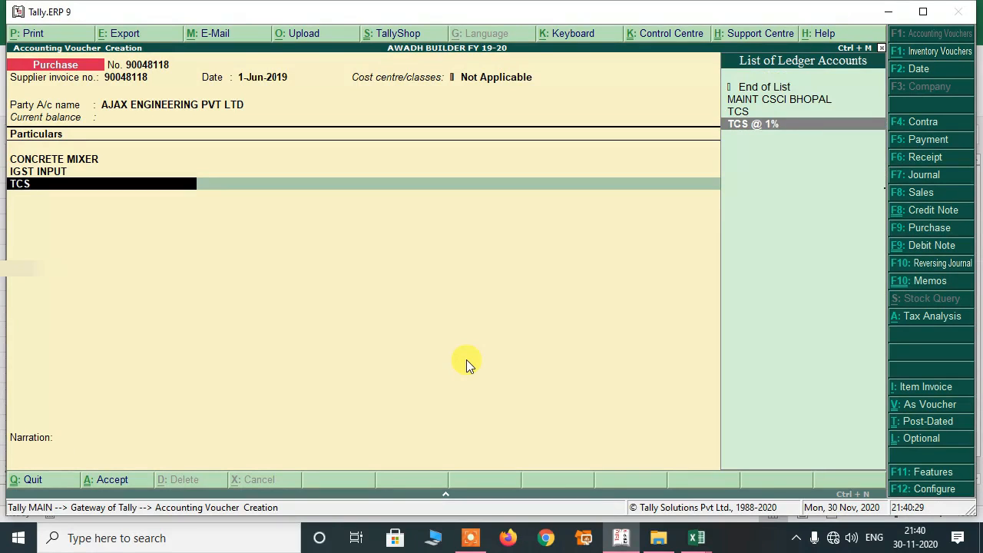
{"action": "key", "text": "Return"}
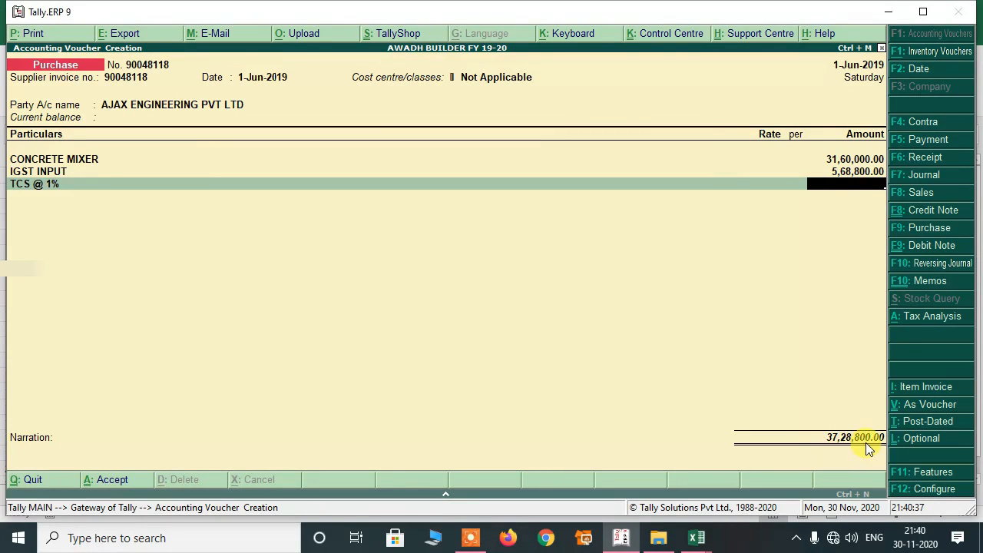
Enter the 37,288 TCS amount and finish the voucher at 37,66,088.00.
{"action": "key", "text": "alt+Tab"}
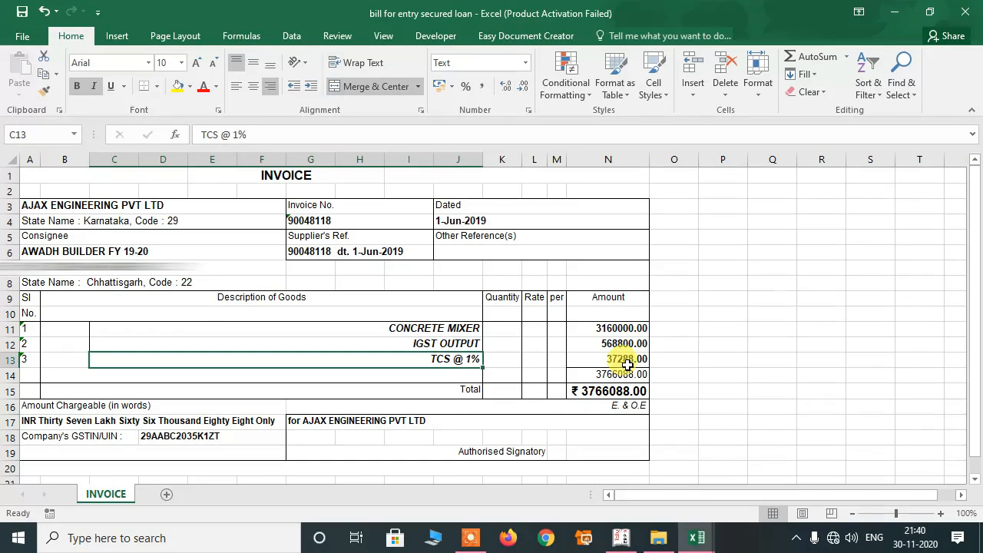
{"action": "left_click", "coordinate": [627, 365]}
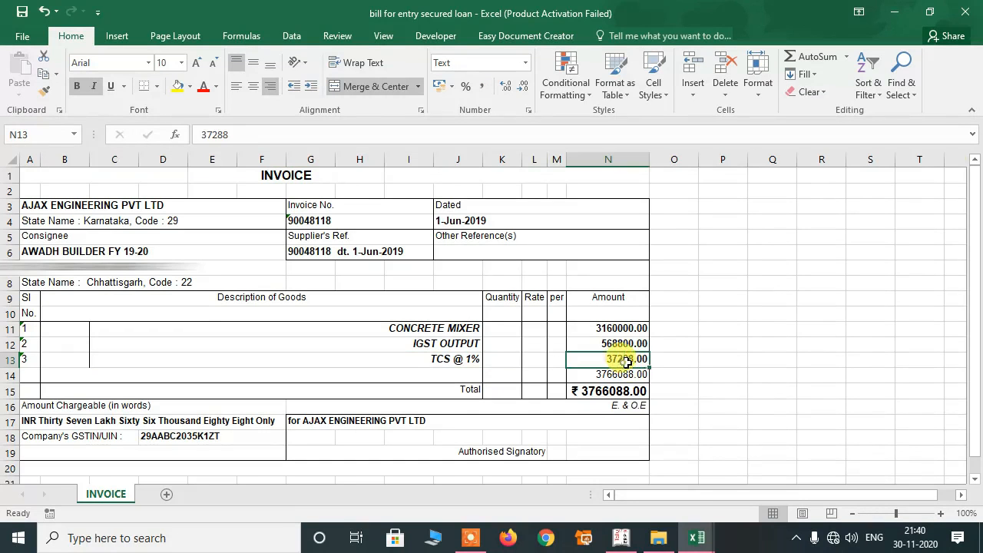
{"action": "key", "text": "ctrl+c"}
{"action": "key", "text": "alt+Tab"}
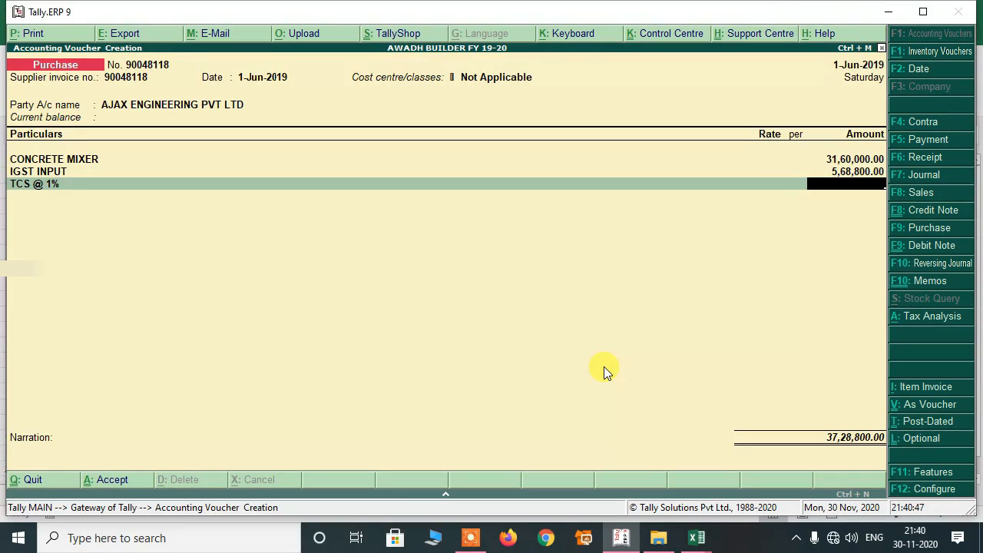
{"action": "type", "text": "37288"}
{"action": "key", "text": "Return"}
{"action": "key", "text": "Return"}
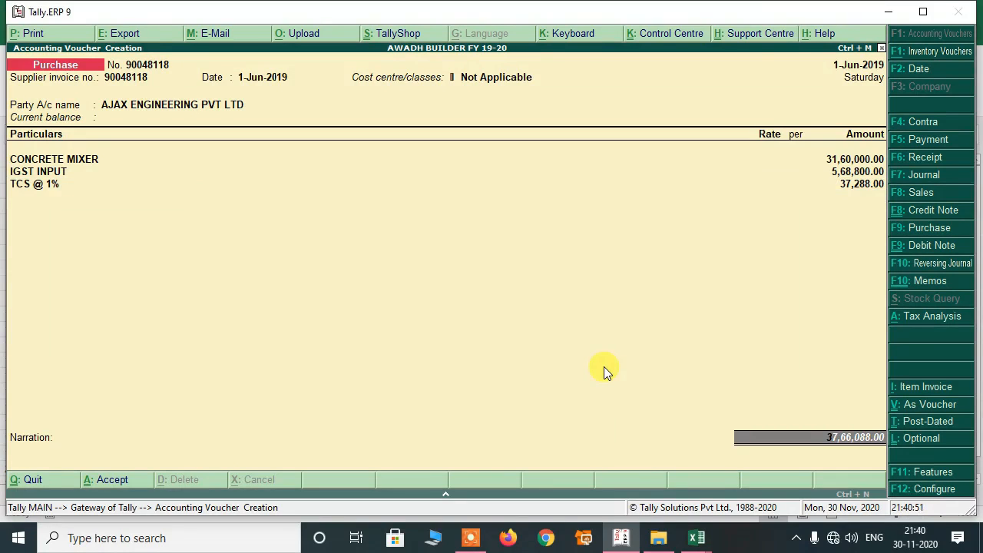
{"action": "key", "text": "Return"}
{"action": "key", "text": "Return"}
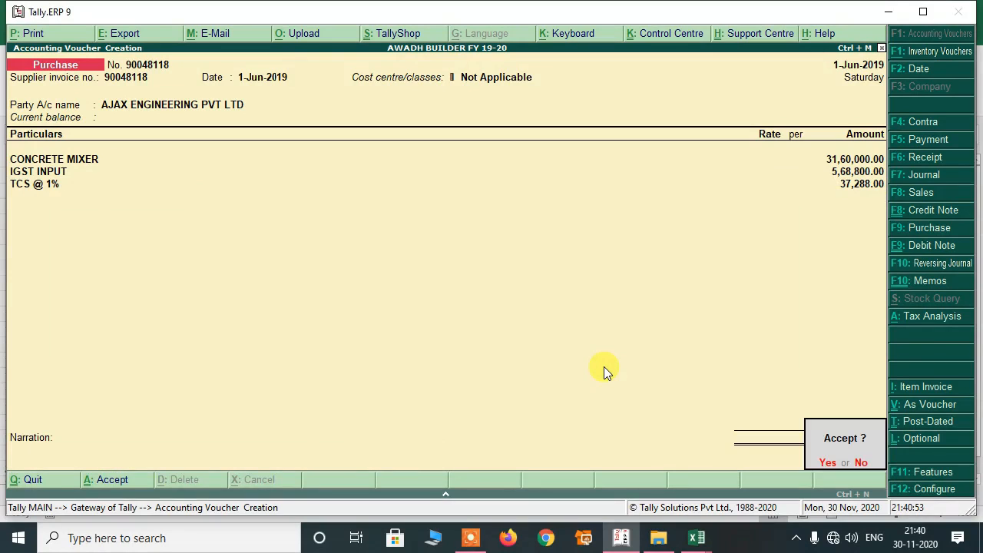
{"action": "key", "text": "Return"}
Skip printing and display AJAX ENGINEERING PVT LTD's ledger for 1-Apr-2019 to 31-Mar-2020.
{"action": "key", "text": "n"}
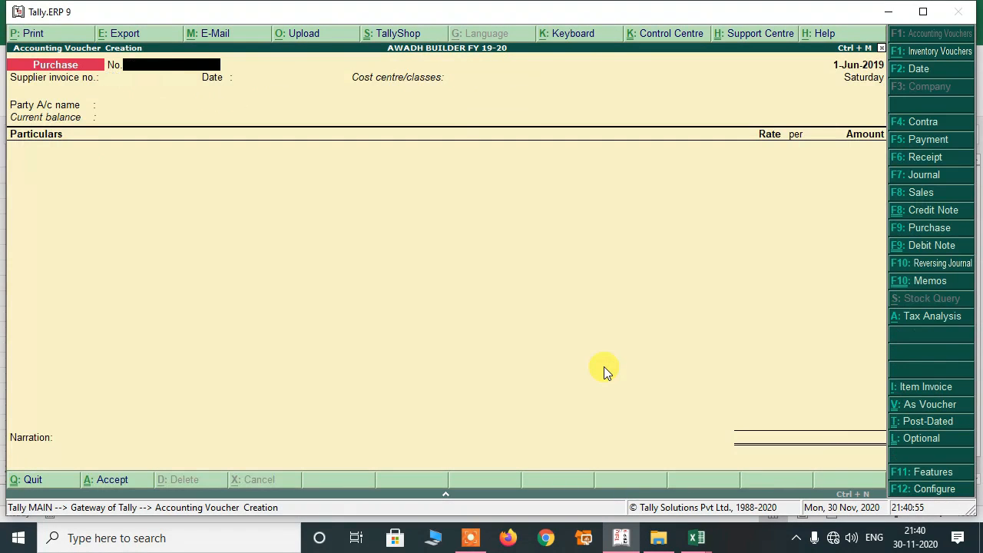
{"action": "key", "text": "Escape"}
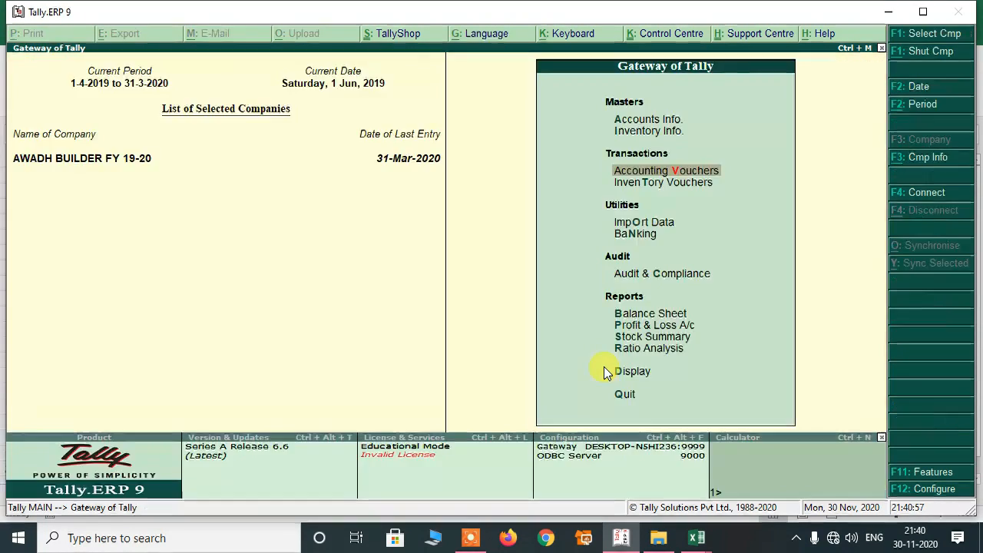
{"action": "left_click", "coordinate": [614, 371]}
{"action": "type", "text": "a"}
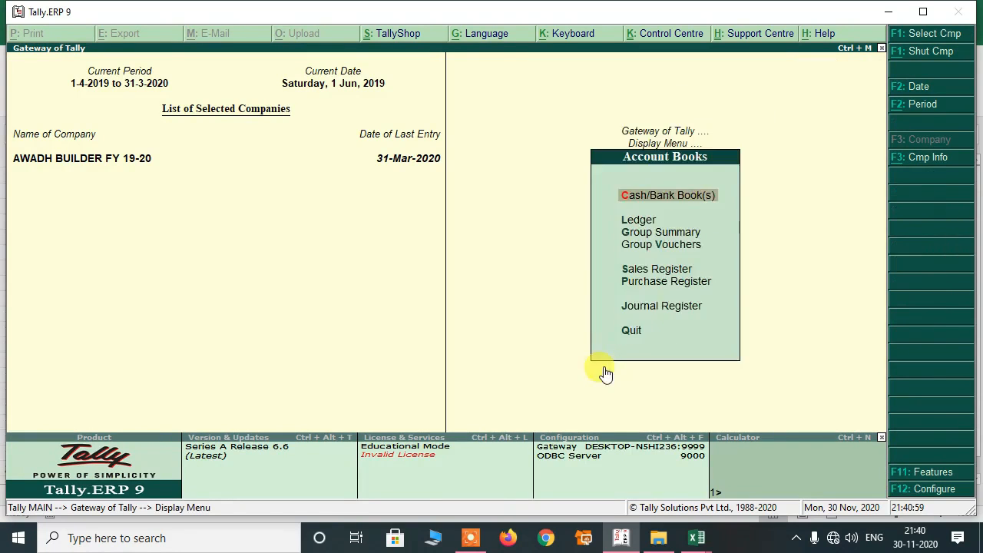
{"action": "type", "text": "lAJA"}
{"action": "key", "text": "Down"}
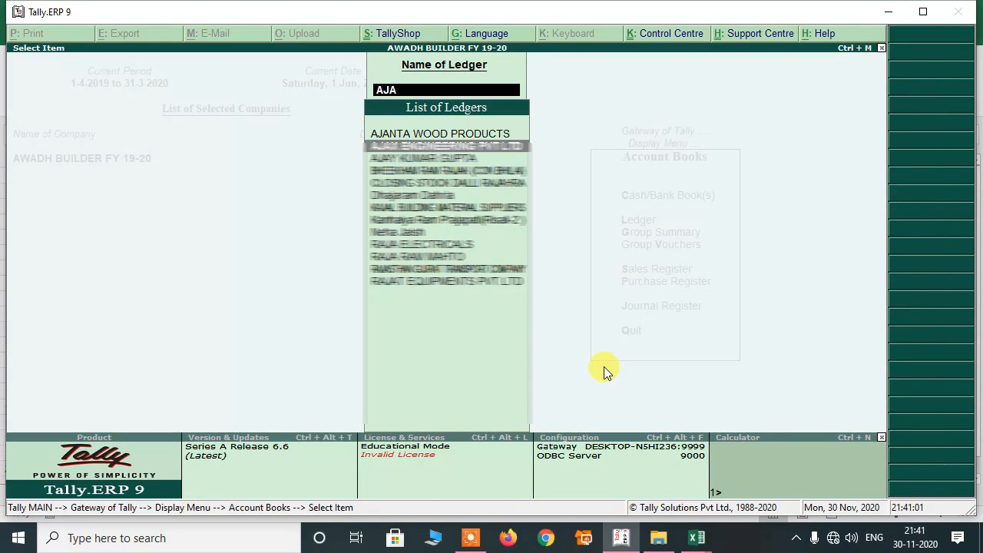
{"action": "key", "text": "Return"}
{"action": "key", "text": "F2"}
{"action": "key", "text": "Return"}
{"action": "key", "text": "Return"}
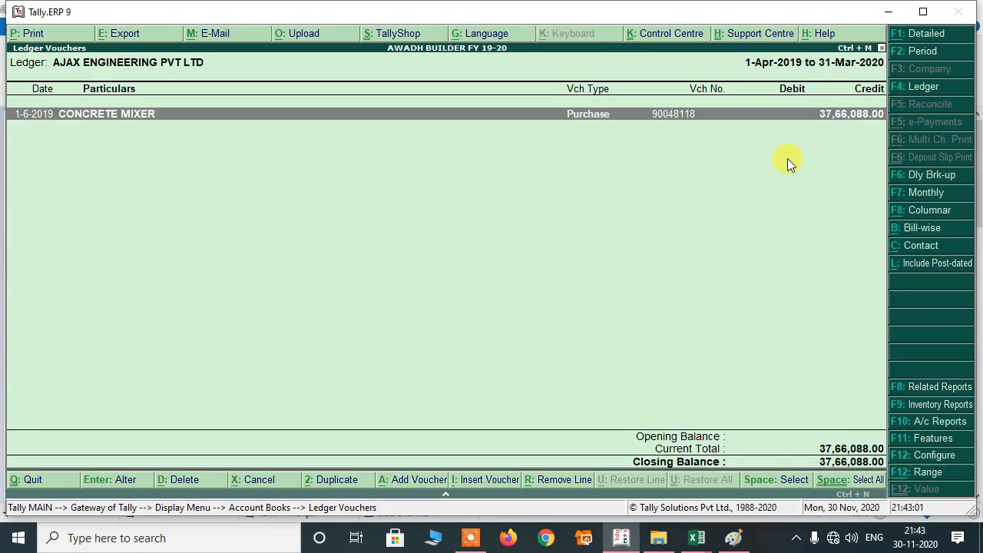
Record a 4,22,288 State Bank of India payment to AJAX ENGINEERING against bill 90048118.
{"action": "key", "text": "alt+a"}
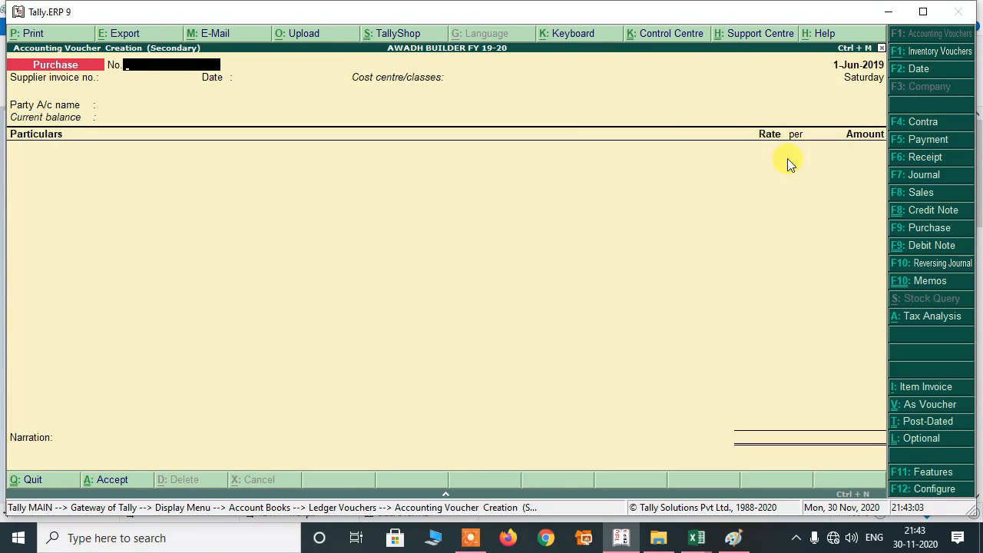
{"action": "key", "text": "F5"}
{"action": "key", "text": "Return"}
{"action": "type", "text": "AJ"}
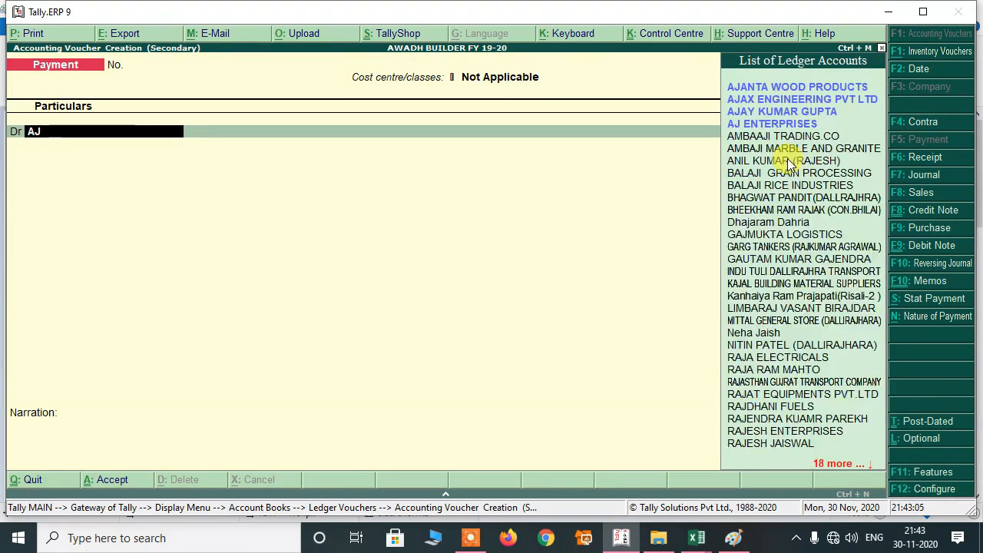
{"action": "type", "text": "A"}
{"action": "key", "text": "Down"}
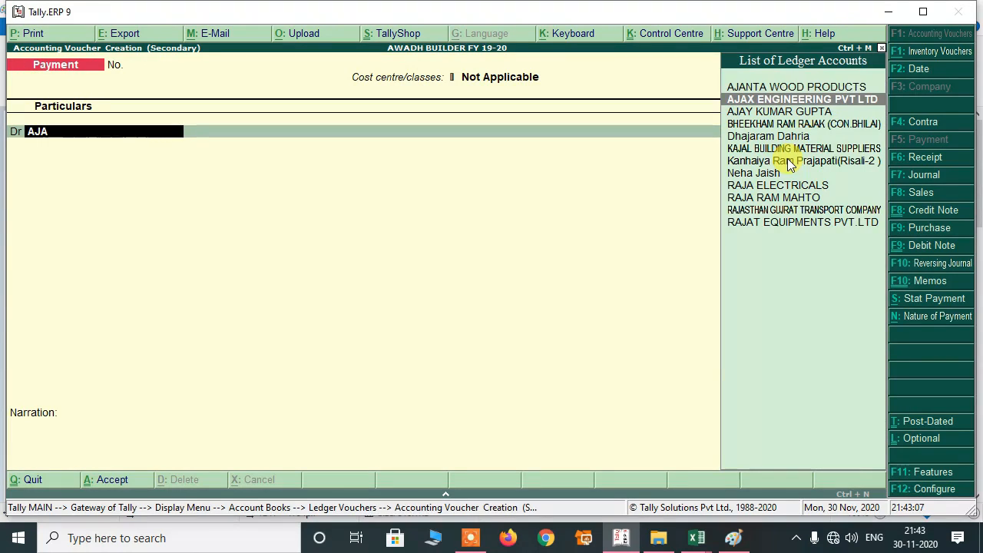
{"action": "key", "text": "Return"}
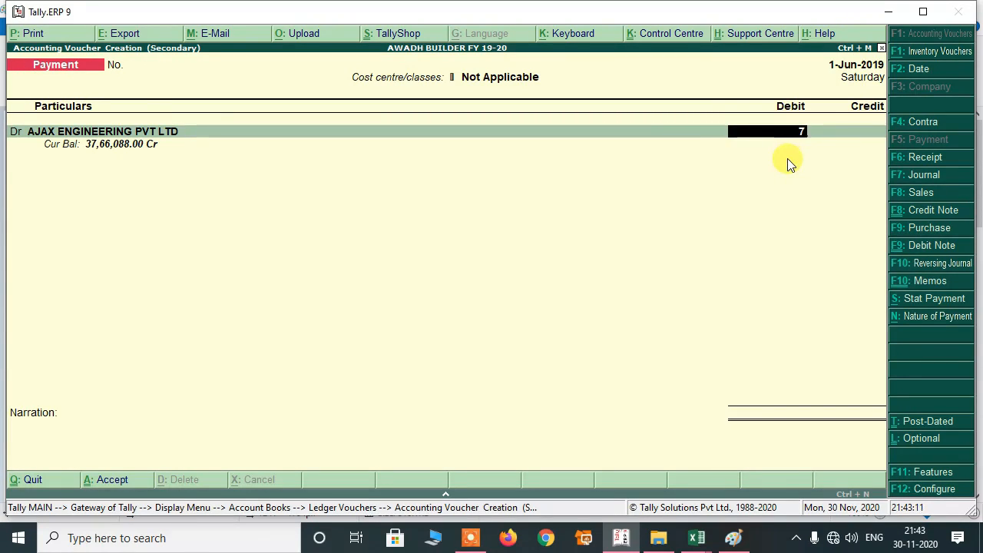
{"action": "type", "text": "4,22,288"}
{"action": "key", "text": "Return"}
{"action": "key", "text": "Return"}
{"action": "key", "text": "Return"}
{"action": "key", "text": "Return"}
{"action": "key", "text": "Return"}
{"action": "key", "text": "Return"}
{"action": "key", "text": "Return"}
{"action": "key", "text": "Return"}
{"action": "key", "text": "Return"}
{"action": "key", "text": "Return"}
{"action": "key", "text": "Return"}
{"action": "key", "text": "Return"}
{"action": "key", "text": "Return"}
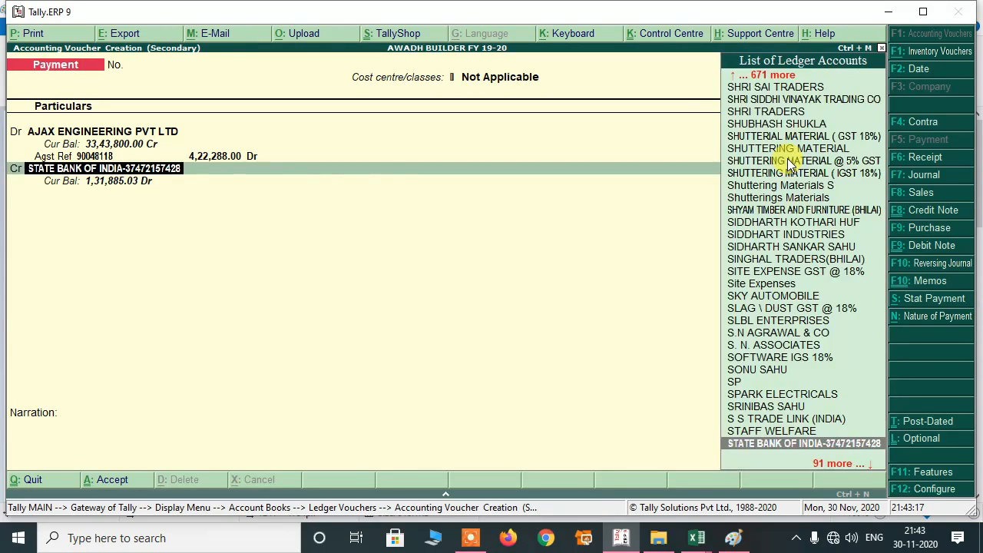
{"action": "key", "text": "Up"}
{"action": "key", "text": "Down"}
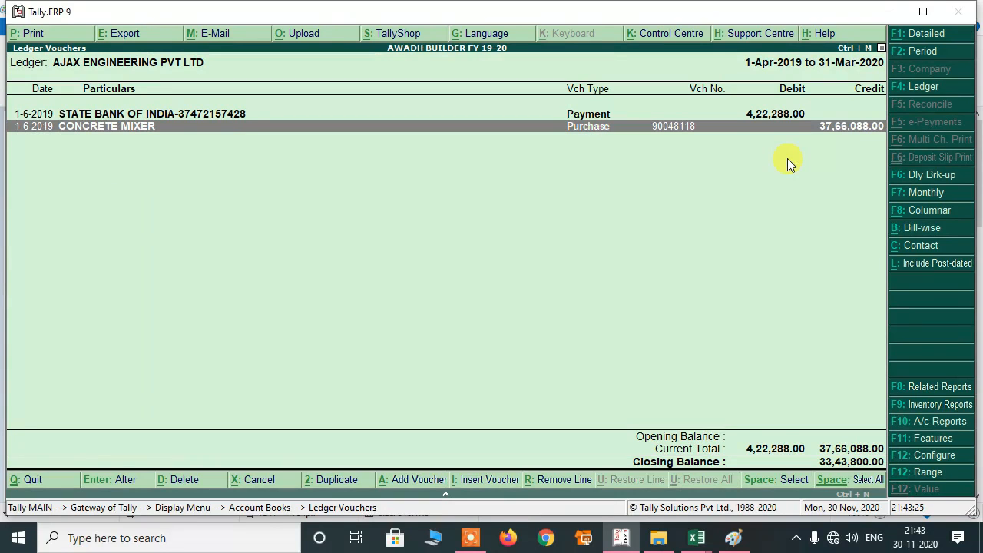
{"action": "key", "text": "alt+Tab"}
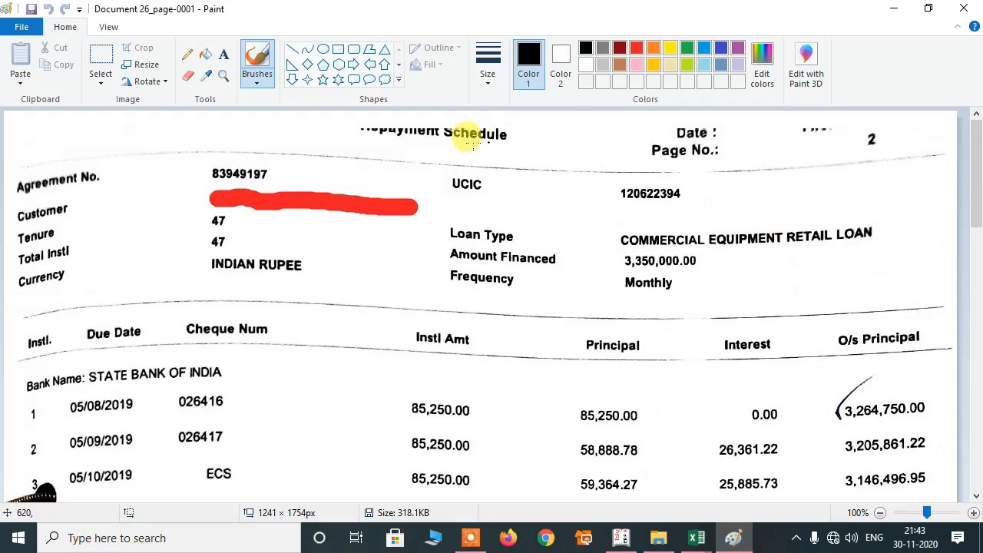
Circle the 3,350,000.00 Amount Financed figure with a thick red brush stroke.
{"action": "scroll", "coordinate": [492, 279], "scroll_direction": "down", "scroll_amount": 3}
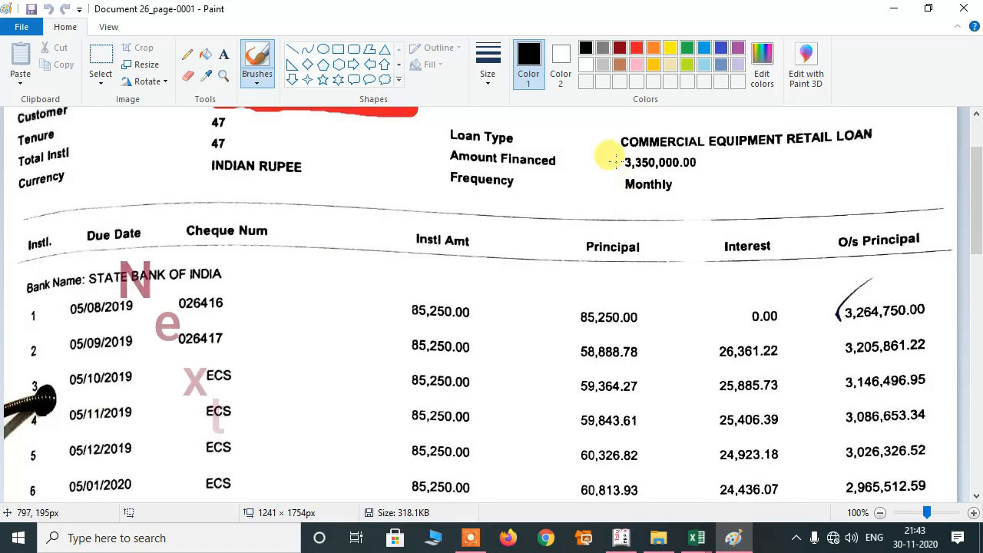
{"action": "left_click", "coordinate": [636, 48]}
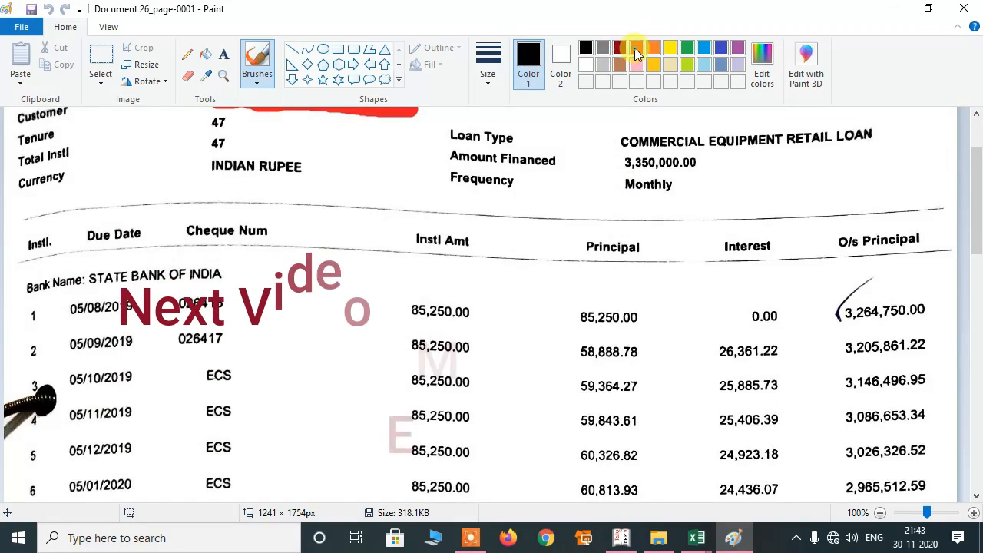
{"action": "left_click", "coordinate": [497, 81]}
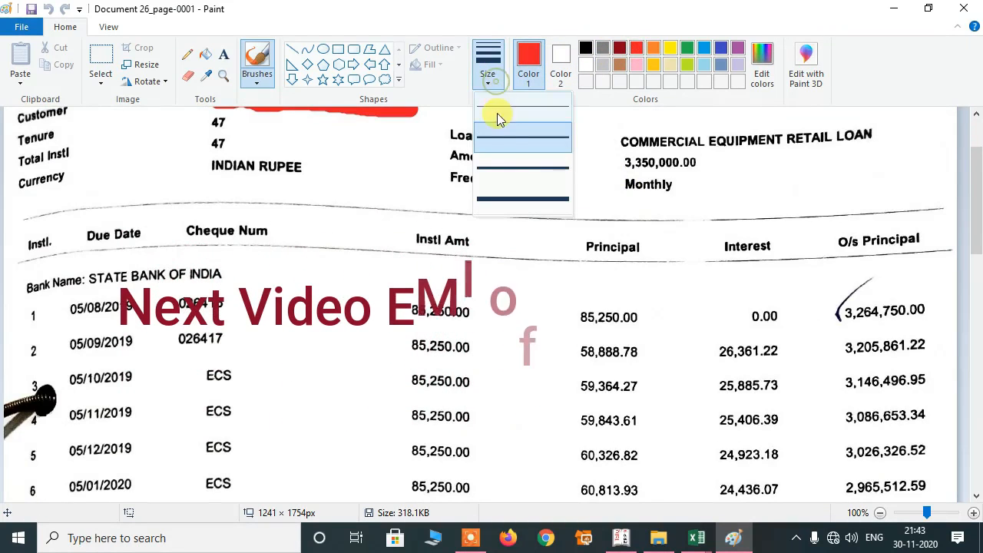
{"action": "left_click", "coordinate": [507, 168]}
{"action": "mouse_move", "coordinate": [621, 153]}
{"action": "left_mouse_down"}
{"action": "mouse_move", "coordinate": [714, 158]}
{"action": "mouse_move", "coordinate": [667, 179]}
{"action": "mouse_move", "coordinate": [619, 175]}
{"action": "mouse_move", "coordinate": [609, 162]}
{"action": "left_mouse_up"}
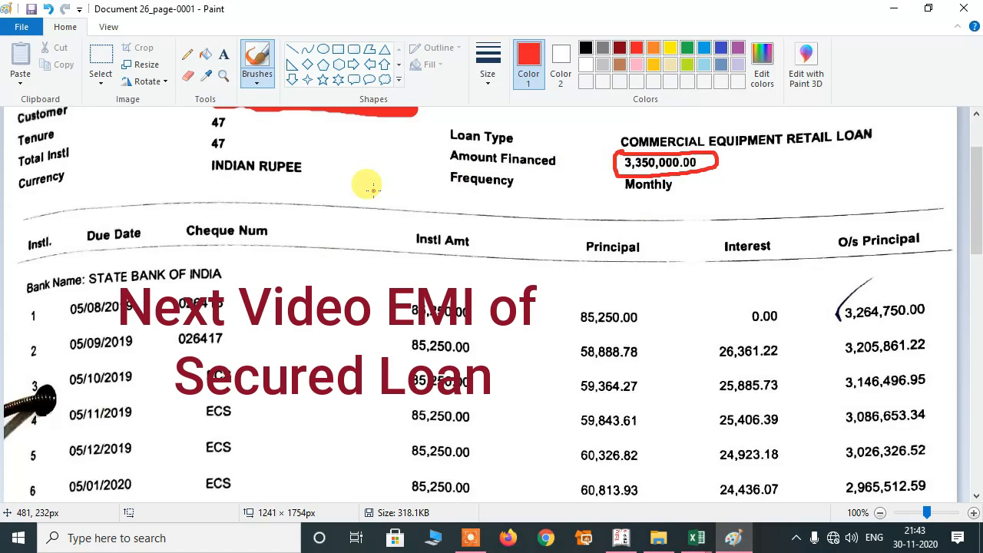
{"action": "key", "text": "alt+Tab"}
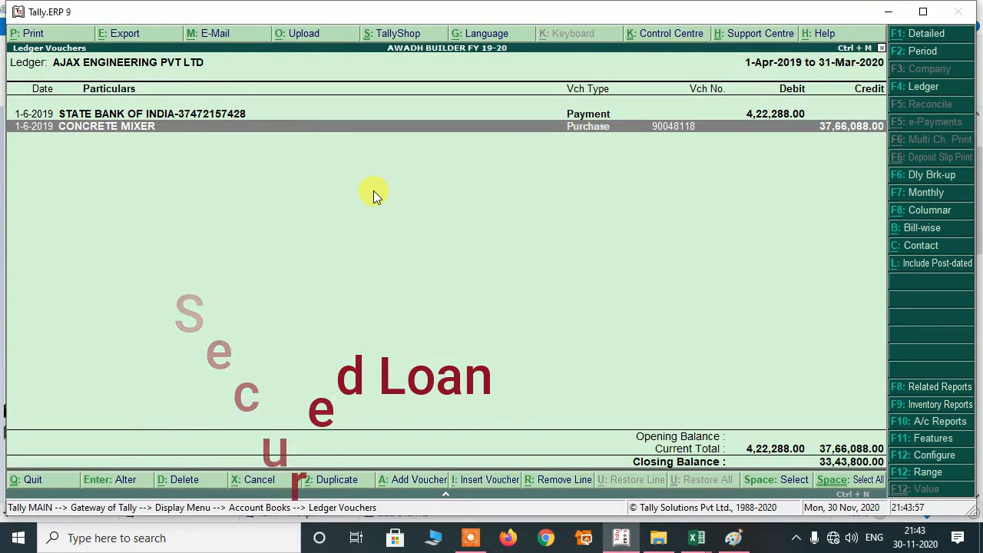
Start a Journal voucher debiting AJAX ENGINEERING PVT LTD, then bring up the Paint loan schedule.
{"action": "key", "text": "alt+a"}
{"action": "key", "text": "F7"}
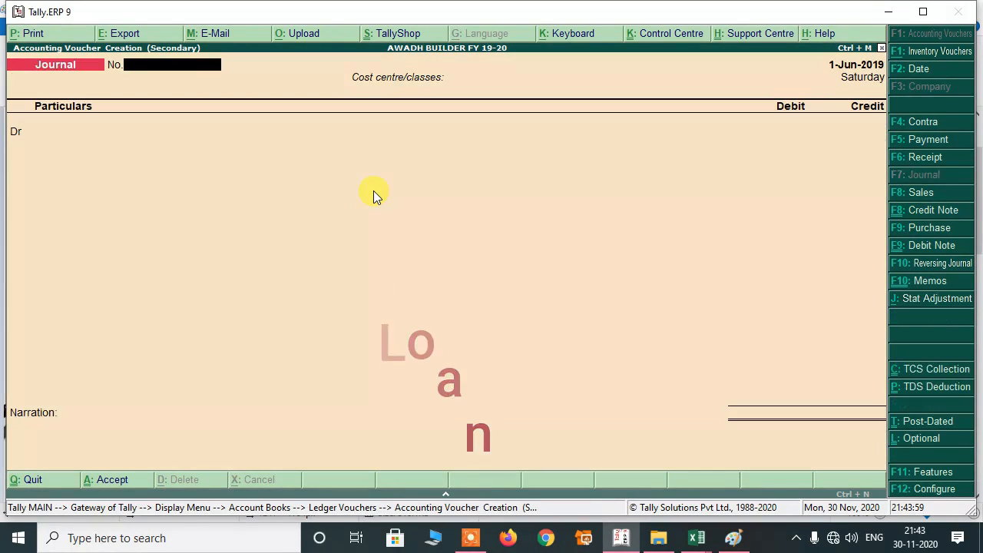
{"action": "key", "text": "Return"}
{"action": "key", "text": "Return"}
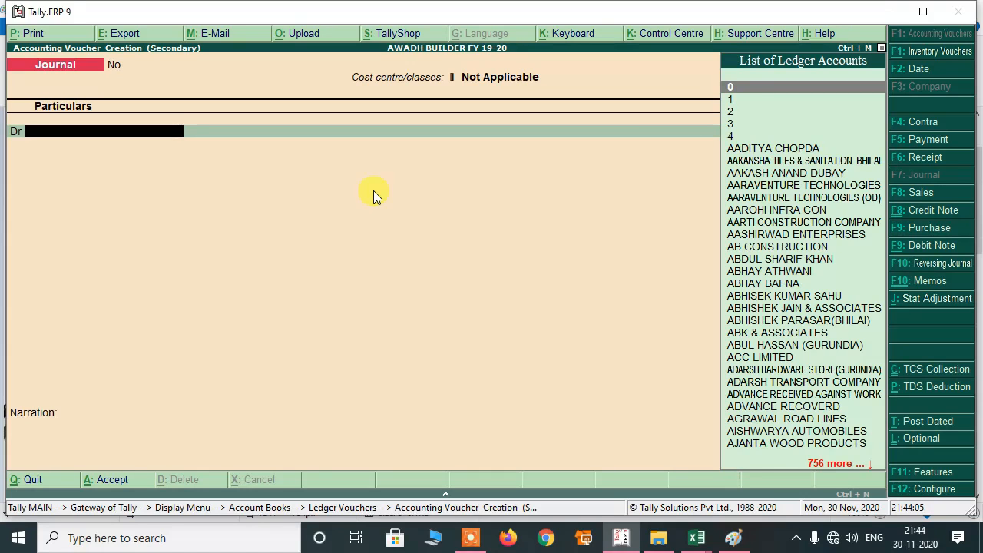
{"action": "type", "text": "AJA"}
{"action": "key", "text": "Down"}
{"action": "key", "text": "Return"}
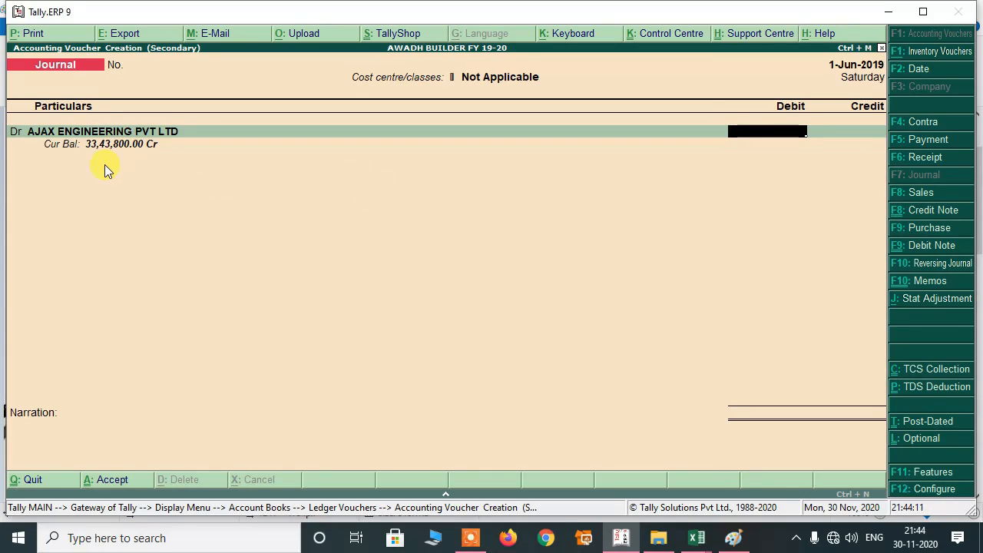
{"action": "key", "text": "alt+Tab"}
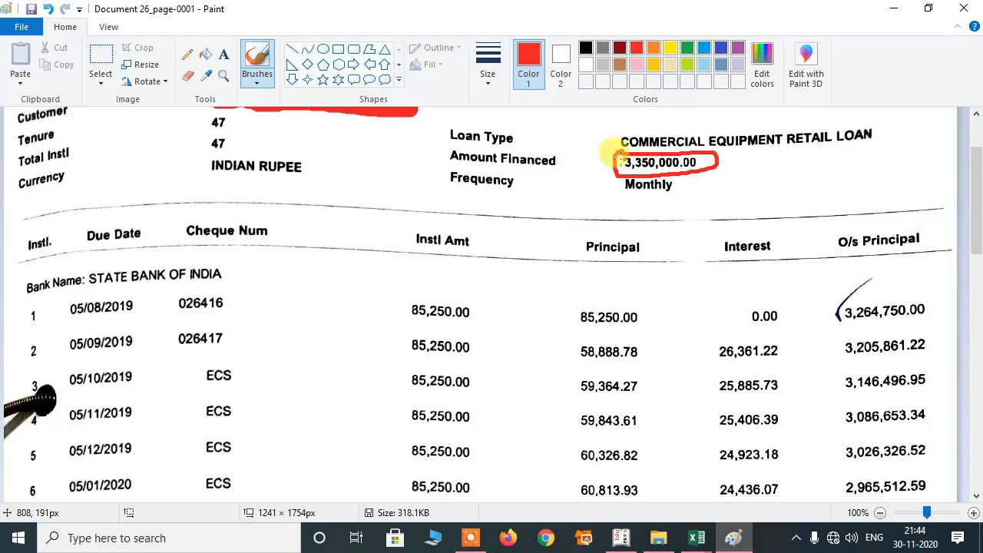
Return from the Paint loan schedule to the Tally journal voucher.
{"action": "key", "text": "alt+Tab"}
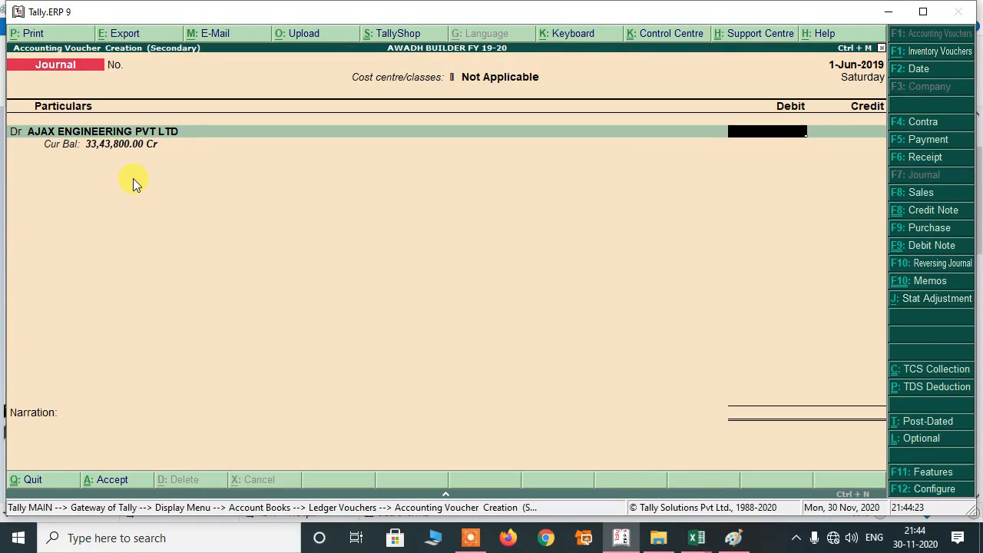
Debit AJAX ENGINEERING 33,43,800.00 and add PROCESSING FEES as a second debit ledger.
{"action": "type", "text": "3343800"}
{"action": "key", "text": "Return"}
{"action": "key", "text": "Return"}
{"action": "key", "text": "Return"}
{"action": "key", "text": "Return"}
{"action": "key", "text": "Return"}
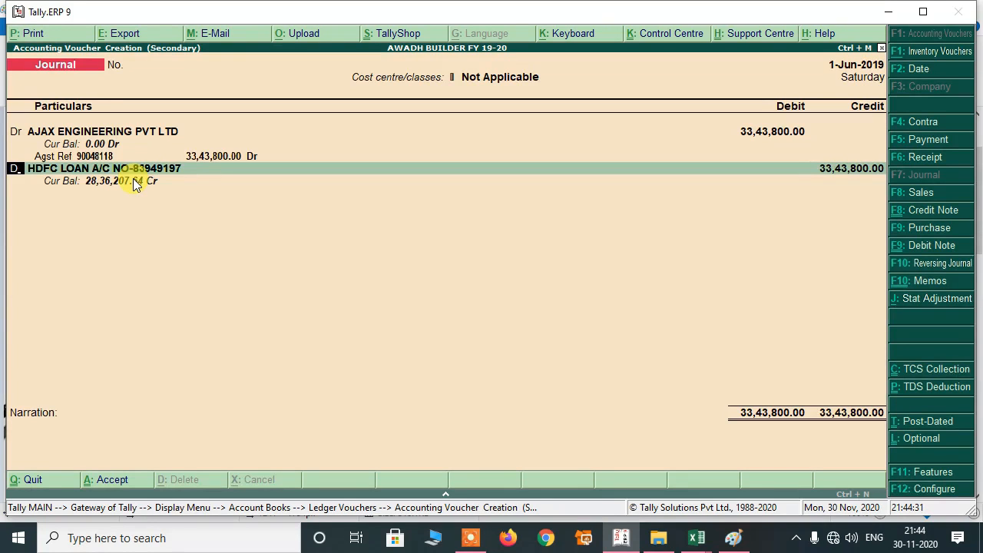
{"action": "key", "text": "Return"}
{"action": "type", "text": "PRO"}
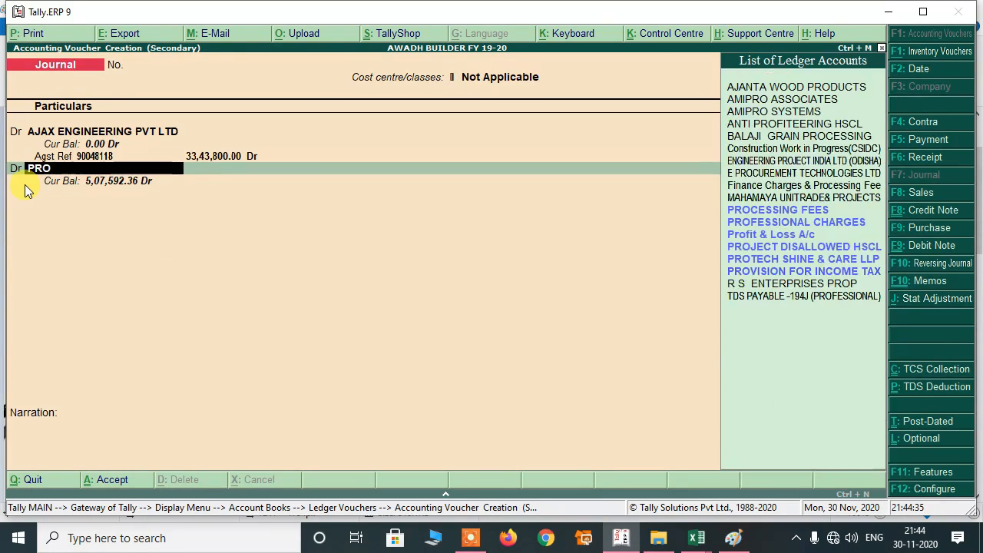
{"action": "type", "text": "C"}
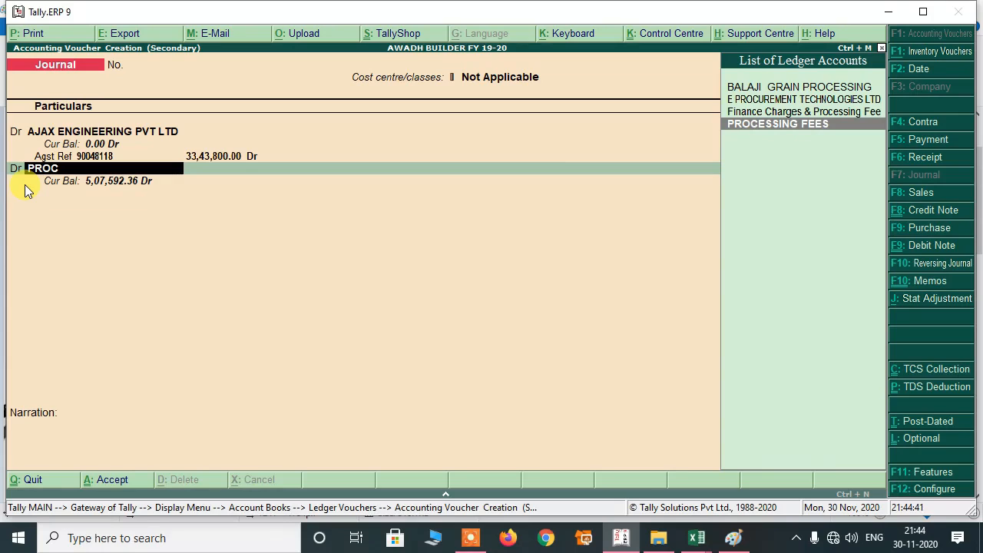
{"action": "key", "text": "Return"}
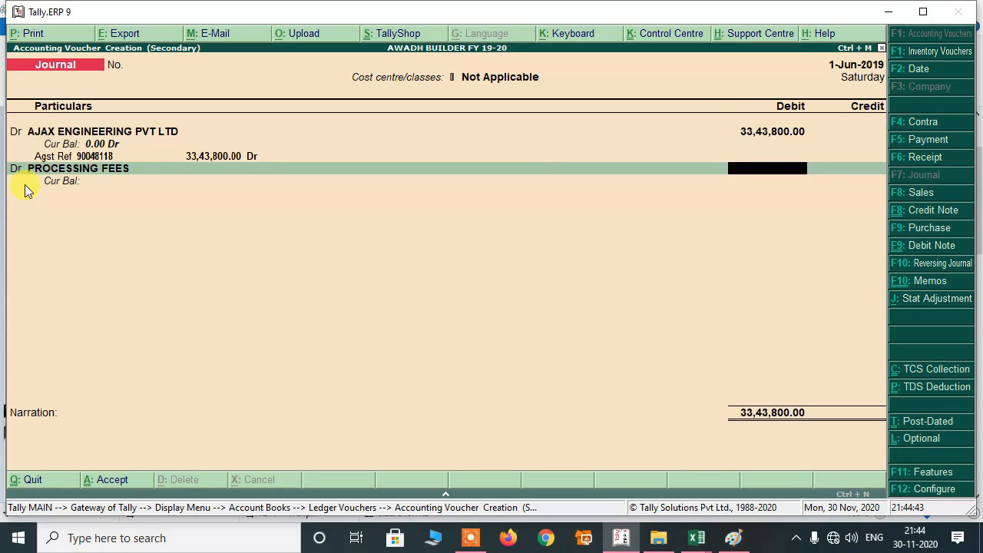
Debit PROCESSING FEES 6,200.00, allocated to the HO-PROCESSING FEES cost centre.
{"action": "type", "text": "6200"}
{"action": "key", "text": "Return"}
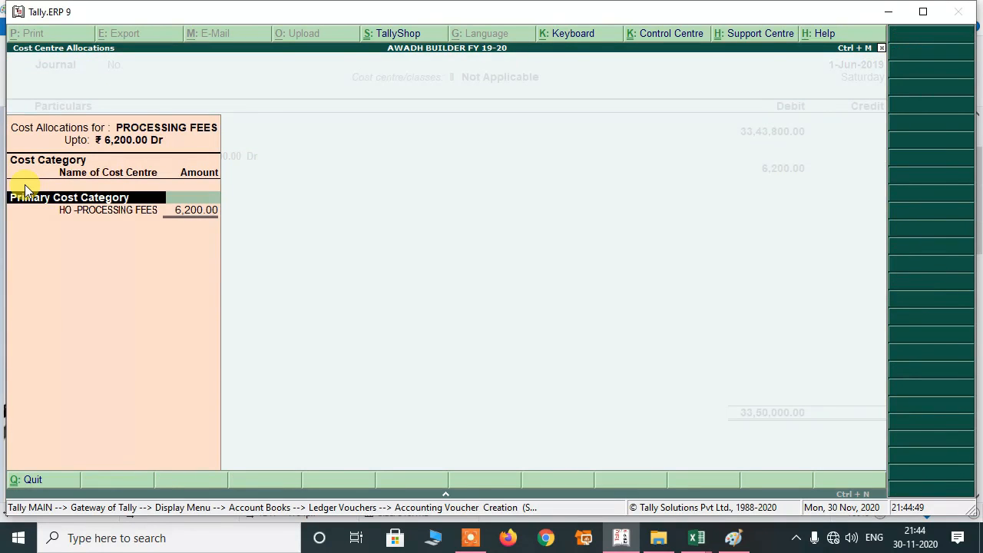
{"action": "key", "text": "Return"}
{"action": "key", "text": "Return"}
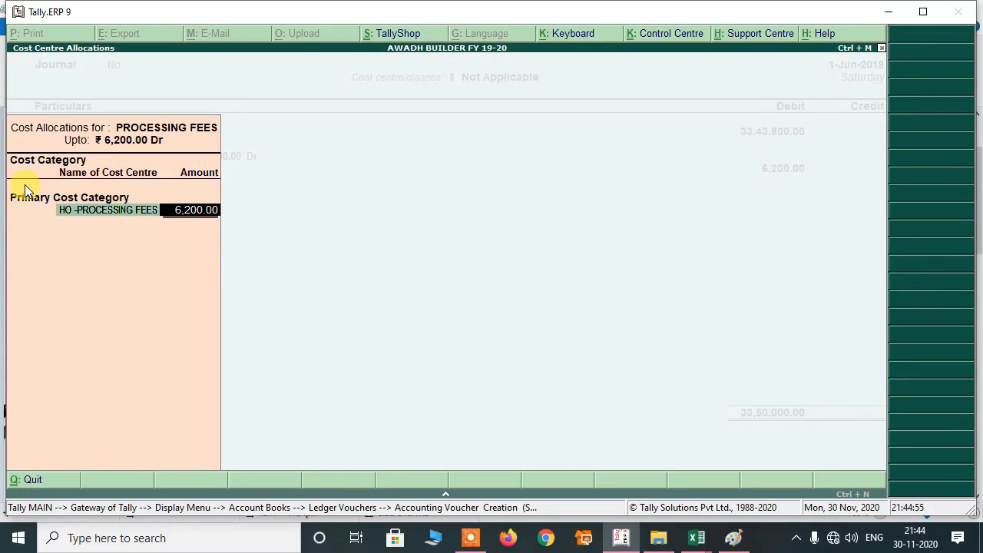
{"action": "key", "text": "Return"}
{"action": "key", "text": "Return"}
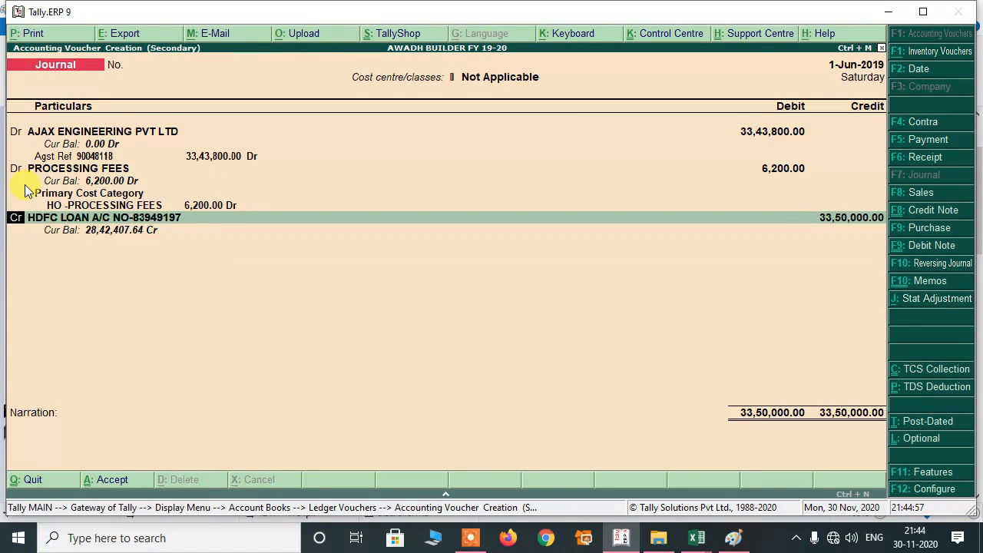
{"action": "key", "text": "Return"}
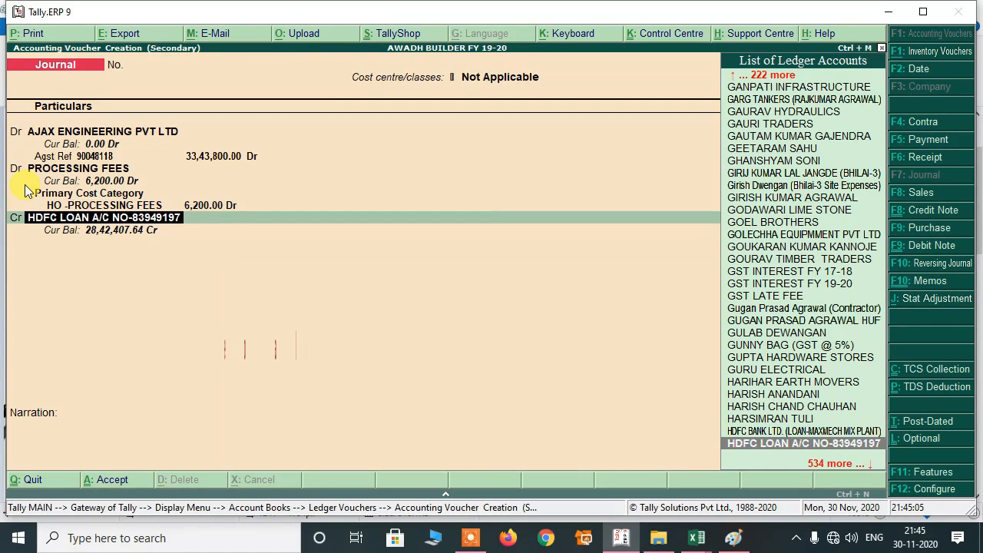
Verify the HDFC LOAN ledger is grouped under Secured Loans and accept it.
{"action": "key", "text": "ctrl+Return"}
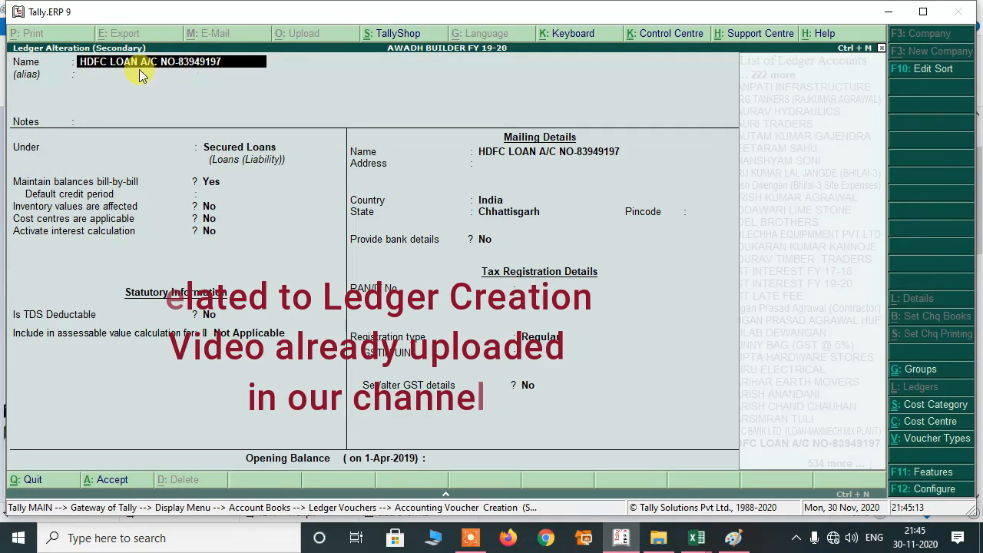
{"action": "key", "text": "Return"}
{"action": "key", "text": "Return"}
{"action": "key", "text": "Return"}
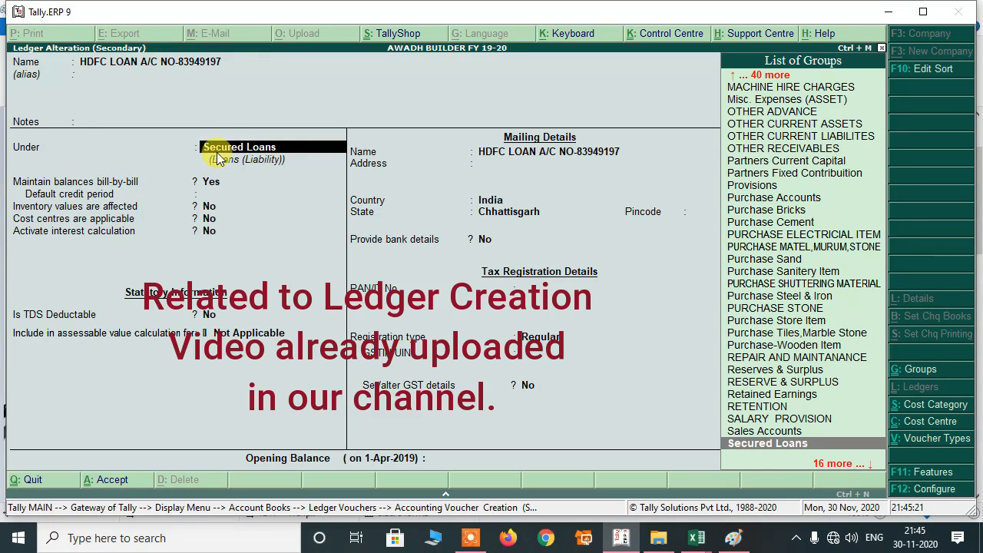
{"action": "key", "text": "Return"}
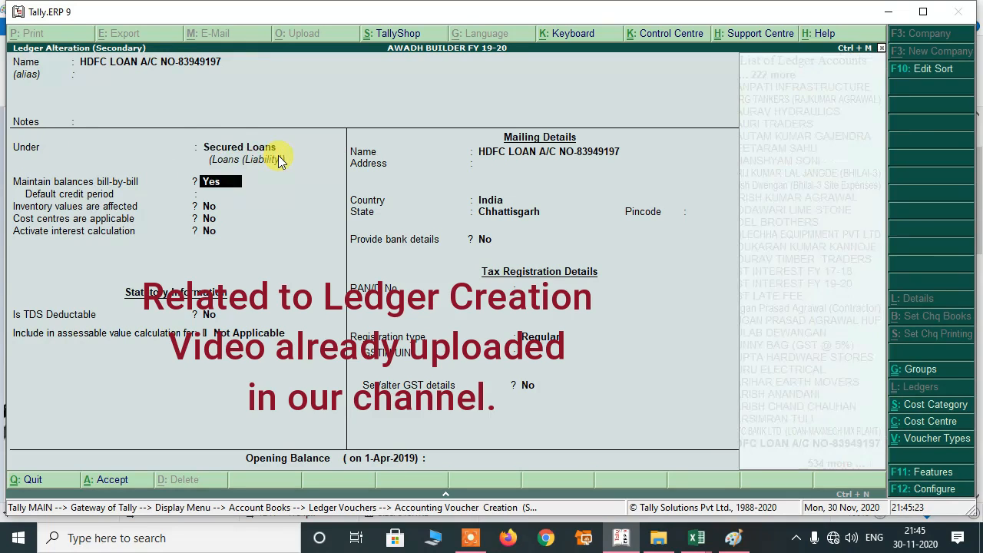
{"action": "key", "text": "Return"}
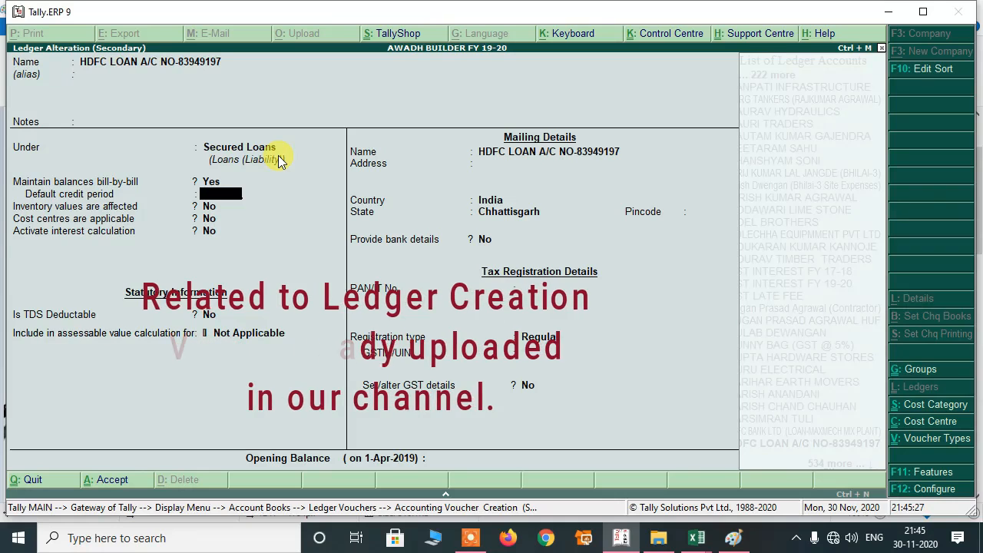
{"action": "key", "text": "ctrl+a"}
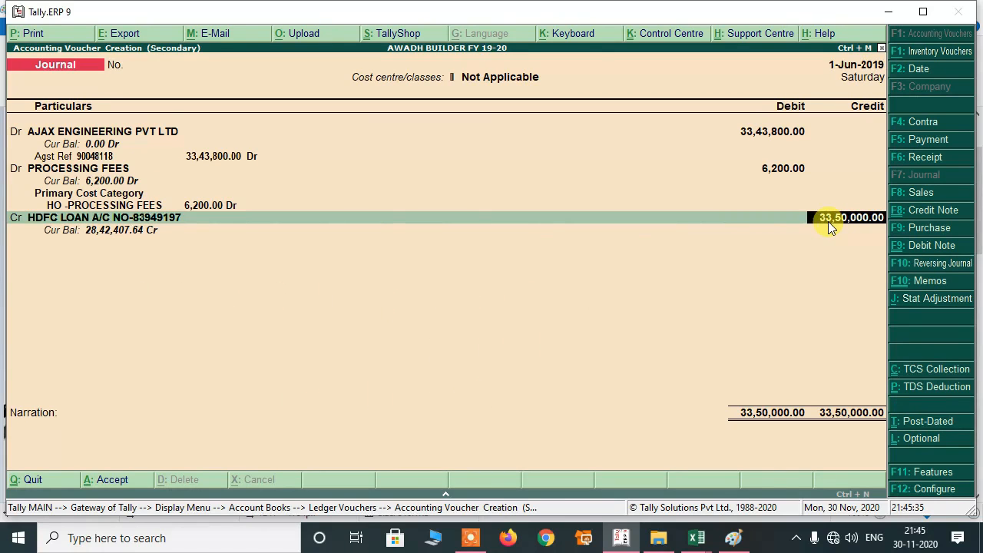
Highlight the 3,350,000.00 financed amount in Paint, then open the HDFC loan bill-wise details.
{"action": "key", "text": "alt+Tab"}
{"action": "left_click_drag", "start_coordinate": [655, 163], "coordinate": [670, 164]}
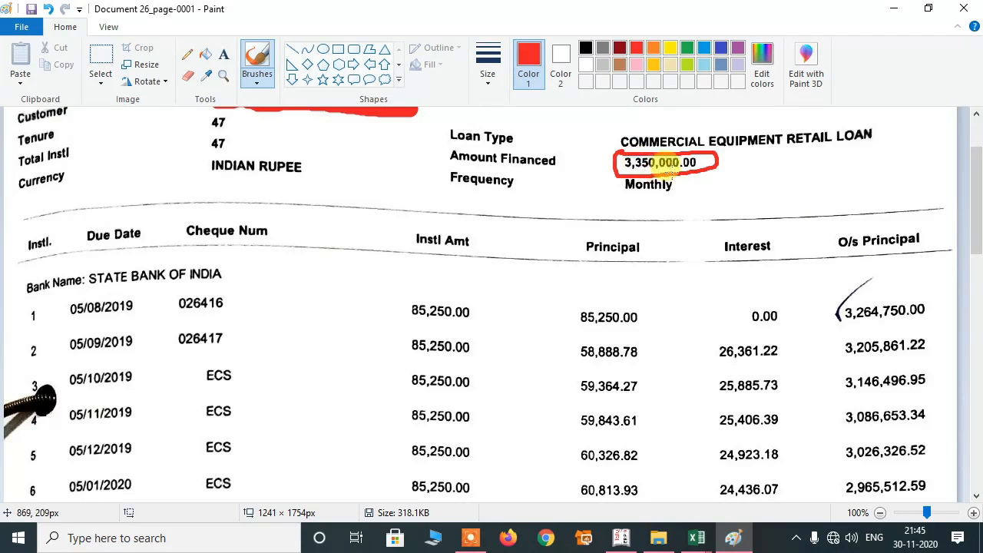
{"action": "key", "text": "alt+Tab"}
{"action": "key", "text": "Return"}
{"action": "key", "text": "Return"}
{"action": "key", "text": "Return"}
{"action": "key", "text": "Return"}
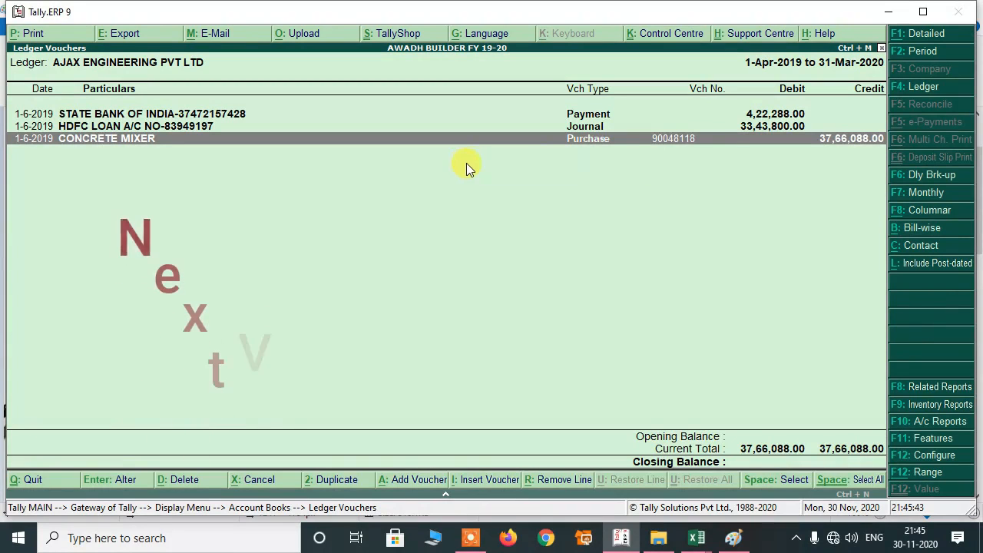
Browse the Ajax ledger's journal, payment and purchase entries, then search ledgers for 'HDF'.
{"action": "key", "text": "Up"}
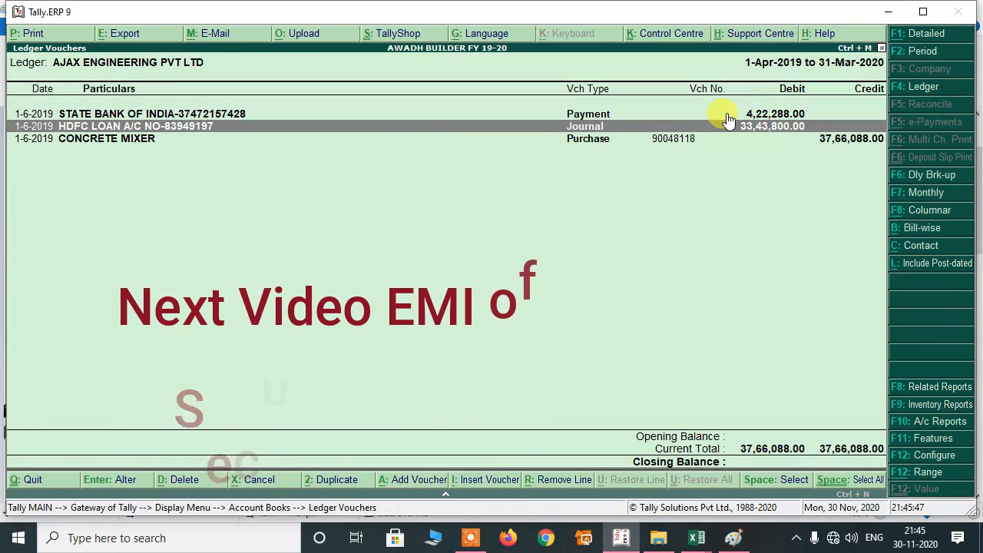
{"action": "key", "text": "Down"}
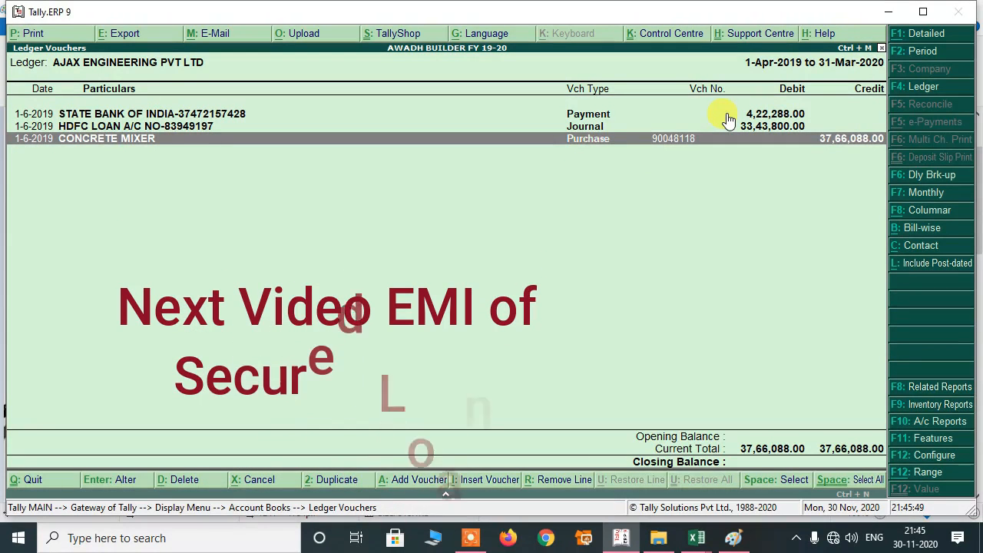
{"action": "key", "text": "Up"}
{"action": "key", "text": "Up"}
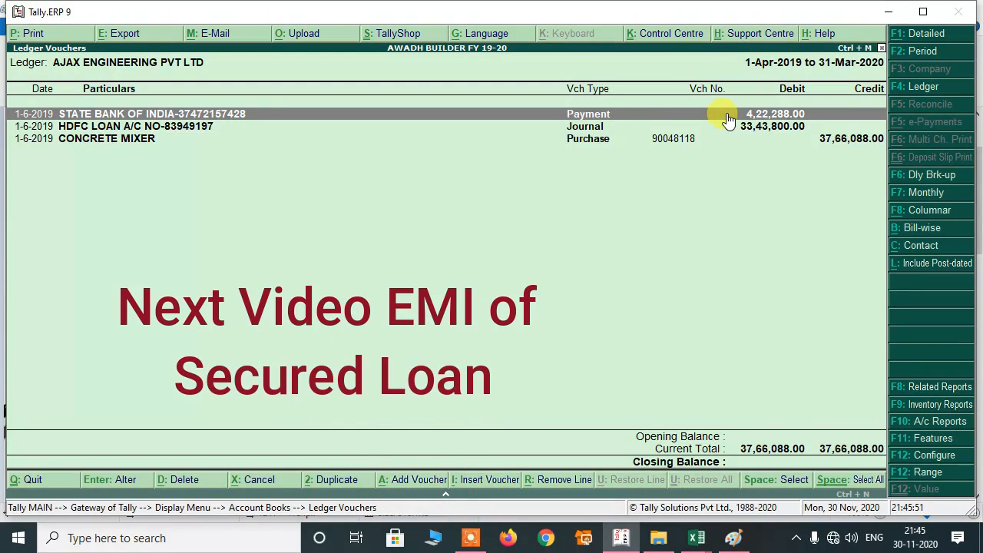
{"action": "key", "text": "Down"}
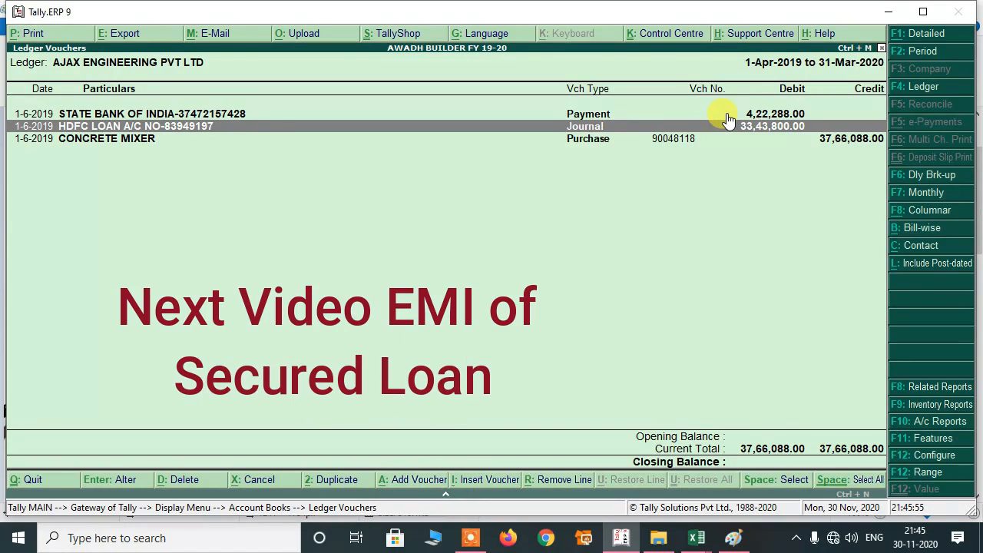
{"action": "key", "text": "Down"}
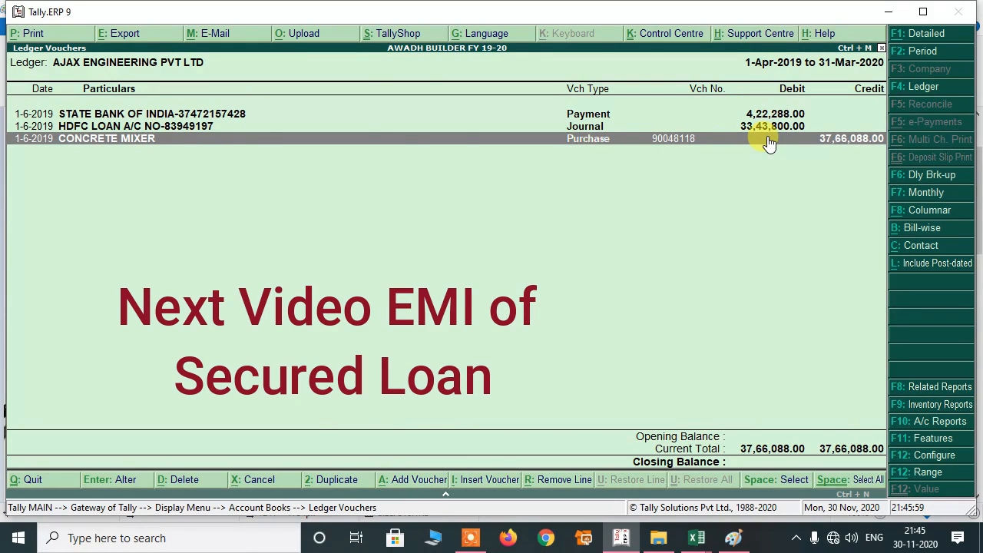
{"action": "key", "text": "F4"}
{"action": "type", "text": "HD"}
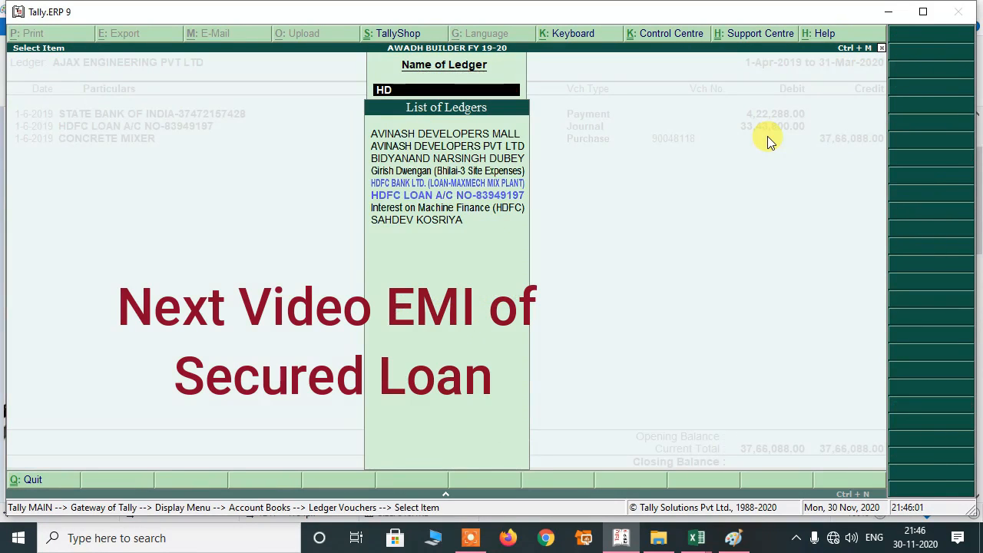
{"action": "type", "text": "F"}
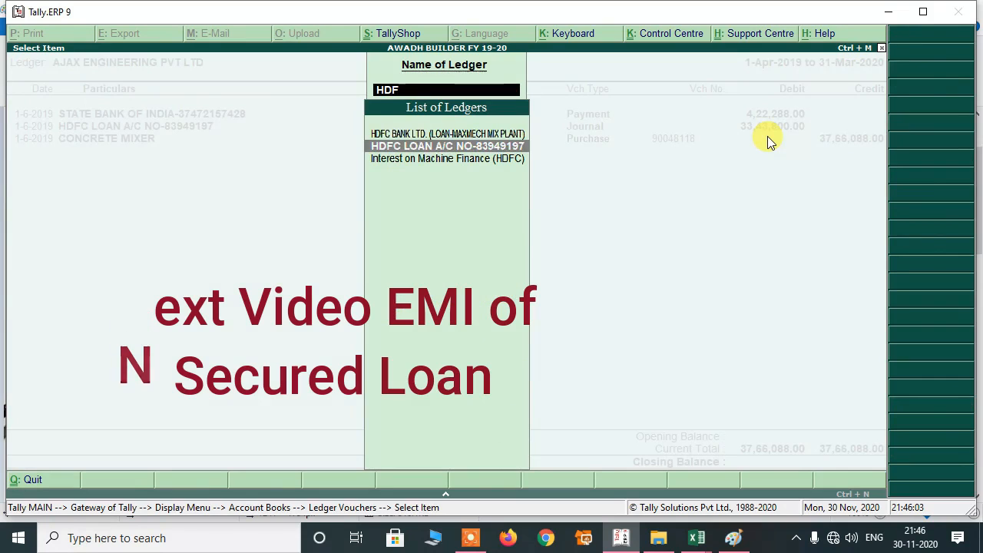
Open HDFC LOAN A/C and browse its journal credit and 5-9-2019 EMI payment rows.
{"action": "key", "text": "Return"}
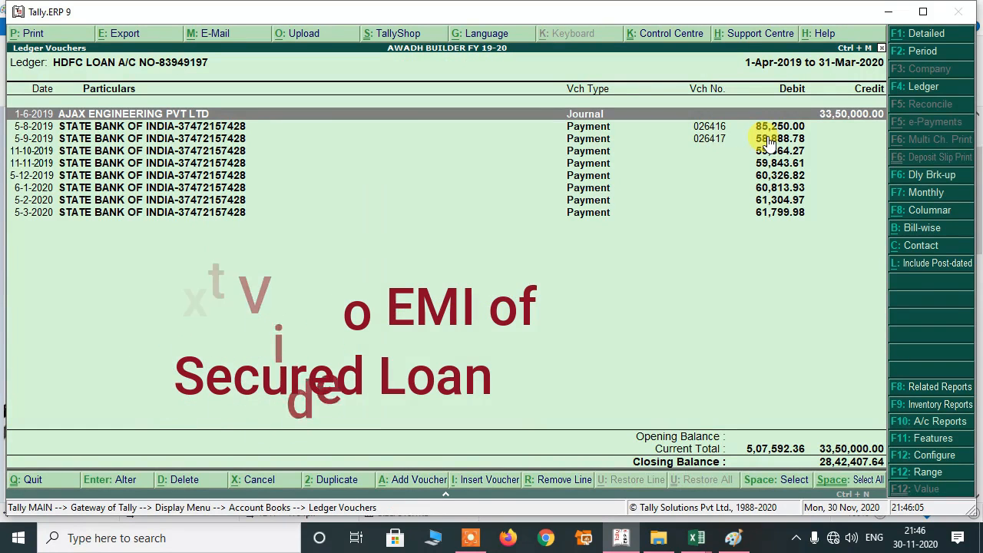
{"action": "key", "text": "Down"}
{"action": "key", "text": "Down"}
{"action": "key", "text": "Up"}
{"action": "key", "text": "Up"}
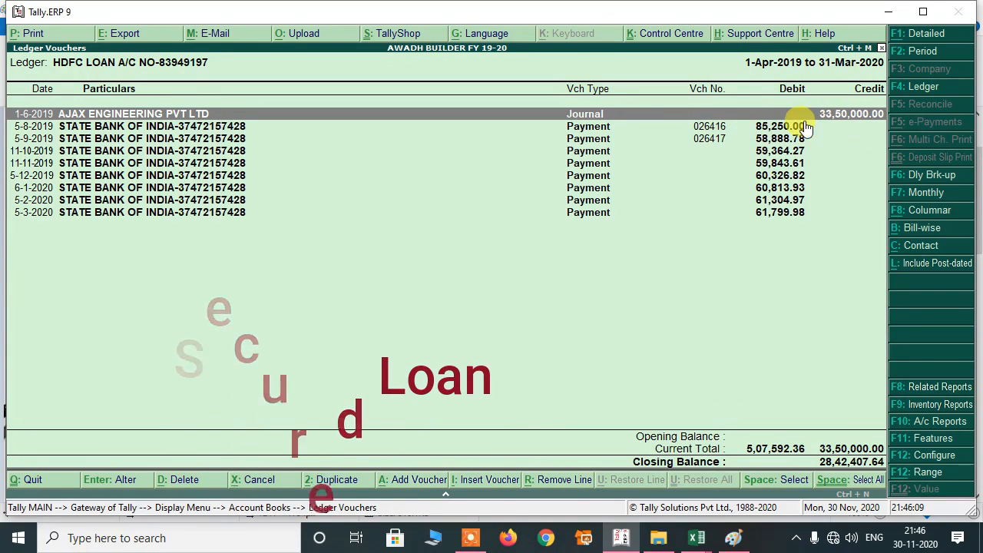
{"action": "key", "text": "Down"}
{"action": "key", "text": "Down"}
{"action": "key", "text": "Down"}
{"action": "key", "text": "Down"}
{"action": "key", "text": "Down"}
{"action": "key", "text": "Down"}
{"action": "key", "text": "Down"}
{"action": "key", "text": "Down"}
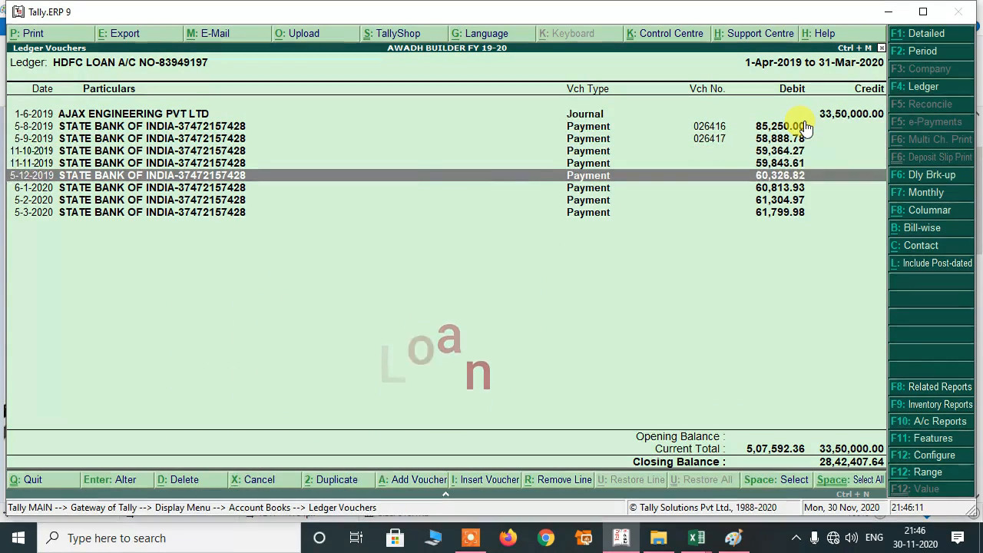
{"action": "key", "text": "Up"}
{"action": "key", "text": "Up"}
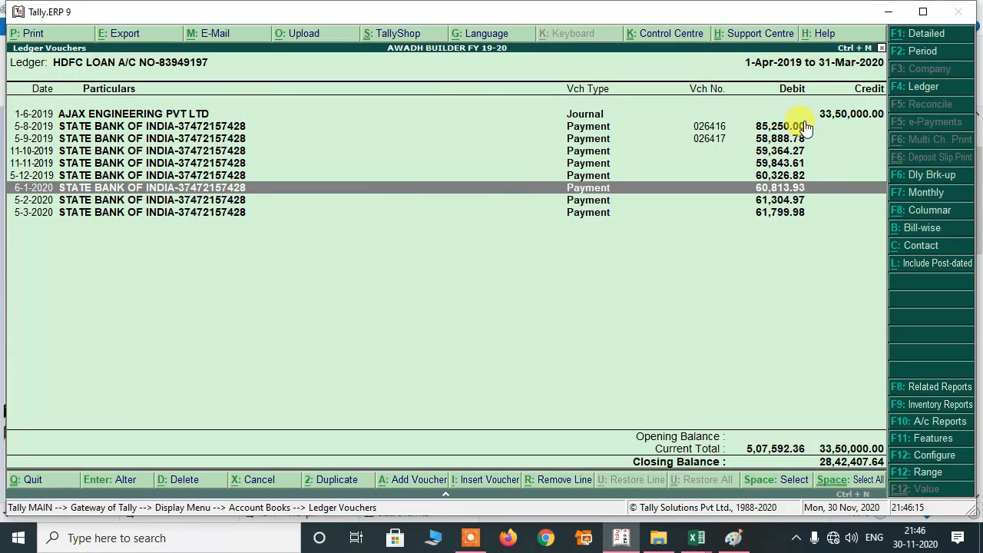
{"action": "key", "text": "Up"}
{"action": "key", "text": "Up"}
{"action": "key", "text": "Up"}
{"action": "key", "text": "Up"}
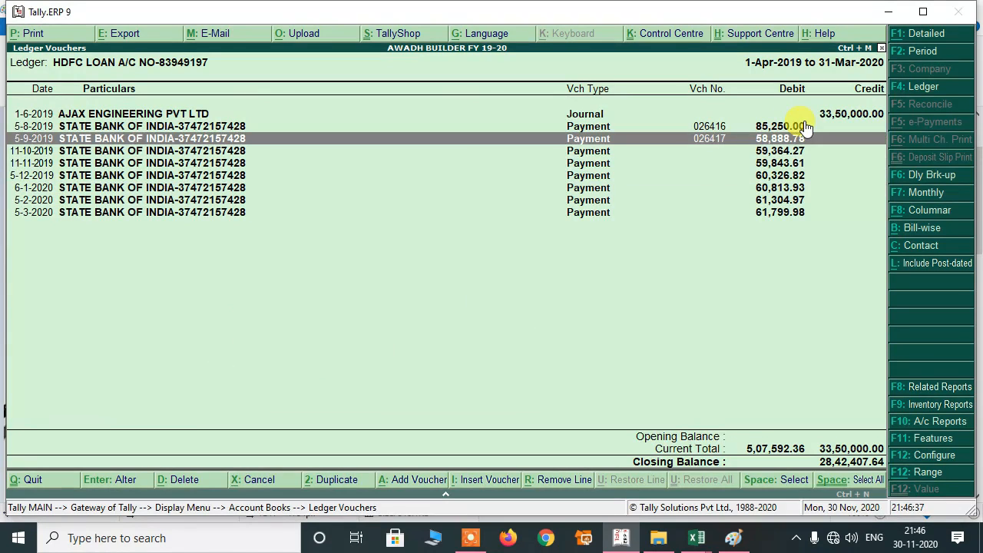